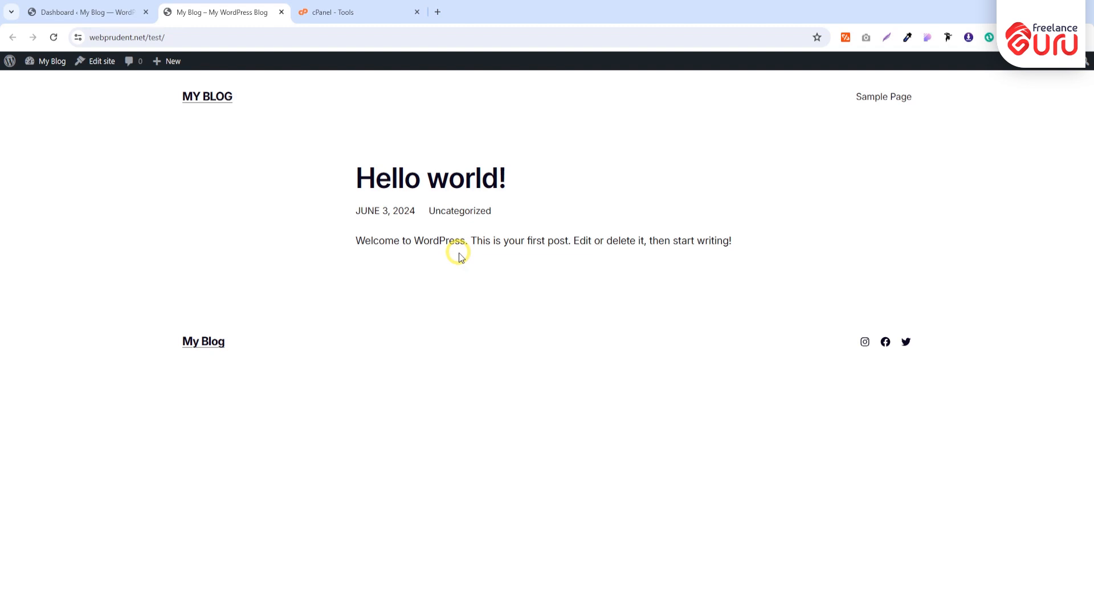
Step: Switch to cPanel and view the latest web server messages in the Errors log under Metrics
{"action": "left_click", "coordinate": [357, 14]}
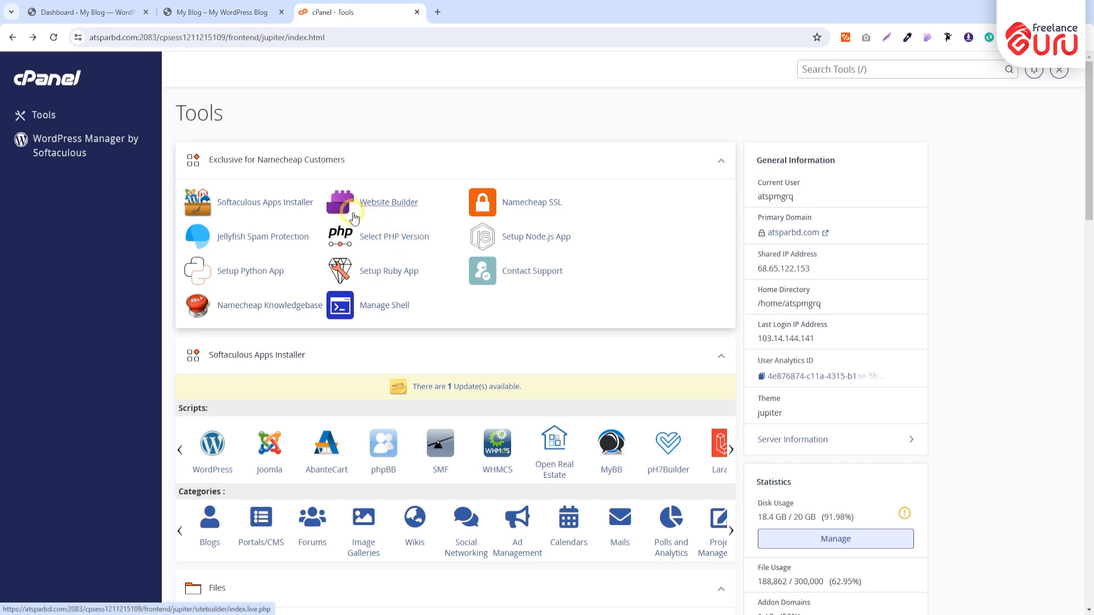
{"action": "scroll", "coordinate": [371, 201], "scroll_direction": "down", "scroll_amount": 3}
{"action": "scroll", "coordinate": [371, 201], "scroll_direction": "down", "scroll_amount": 13}
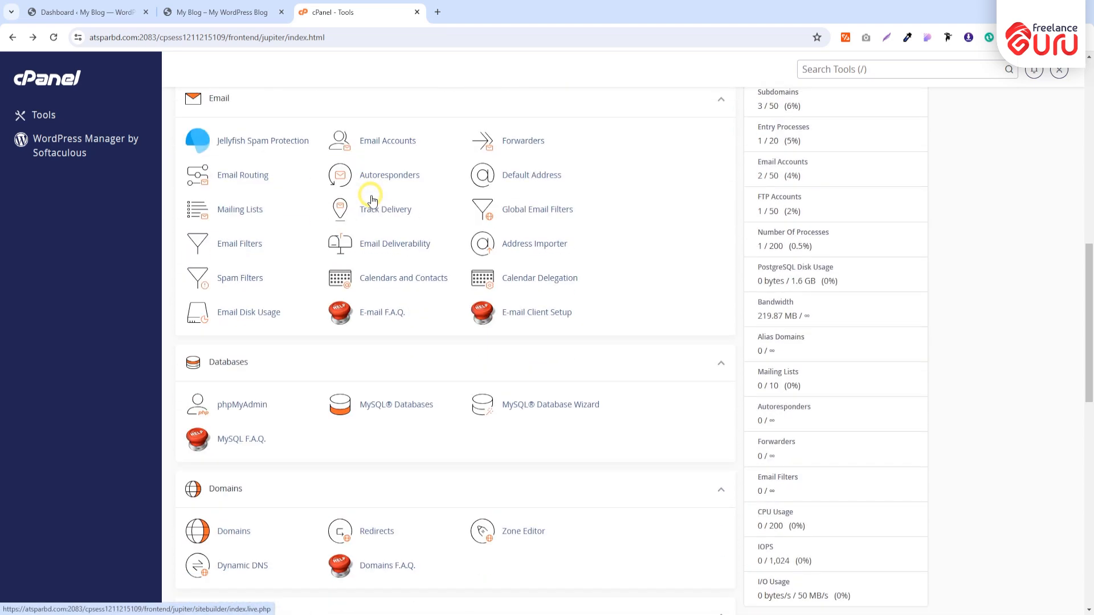
{"action": "scroll", "coordinate": [371, 198], "scroll_direction": "down", "scroll_amount": 5}
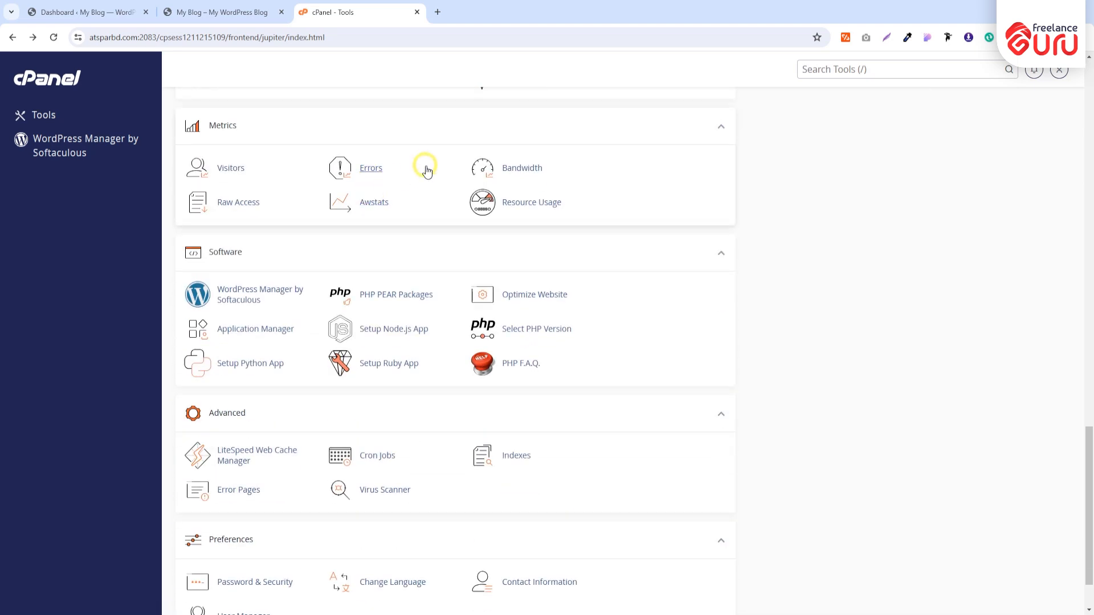
{"action": "left_click", "coordinate": [371, 170]}
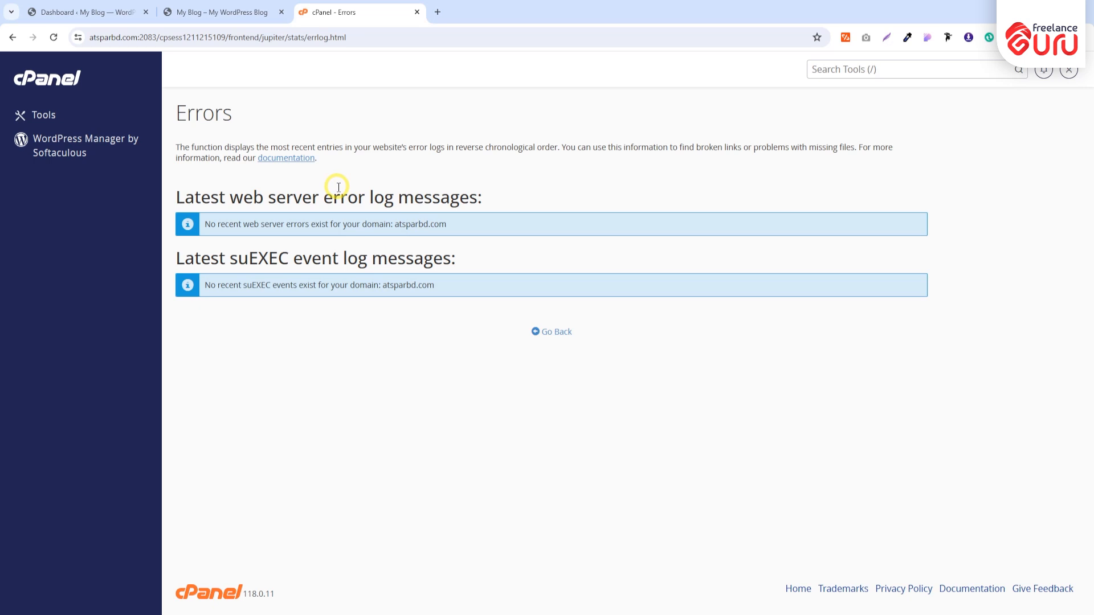
Step: Return to the cPanel tools overview and open the File Manager
{"action": "left_click", "coordinate": [35, 113]}
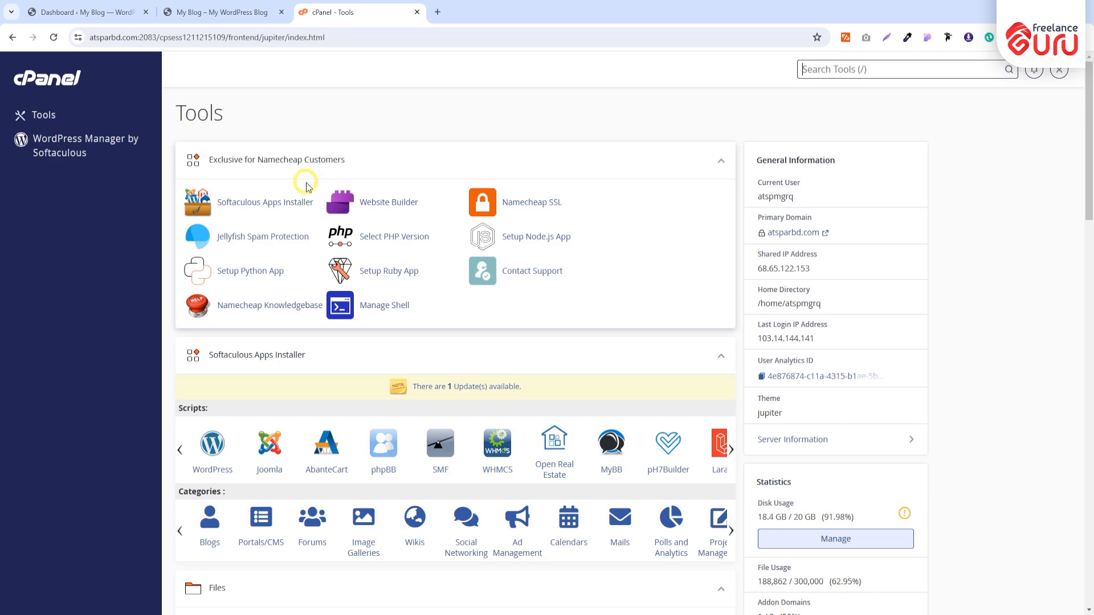
{"action": "scroll", "coordinate": [311, 188], "scroll_direction": "down", "scroll_amount": 5}
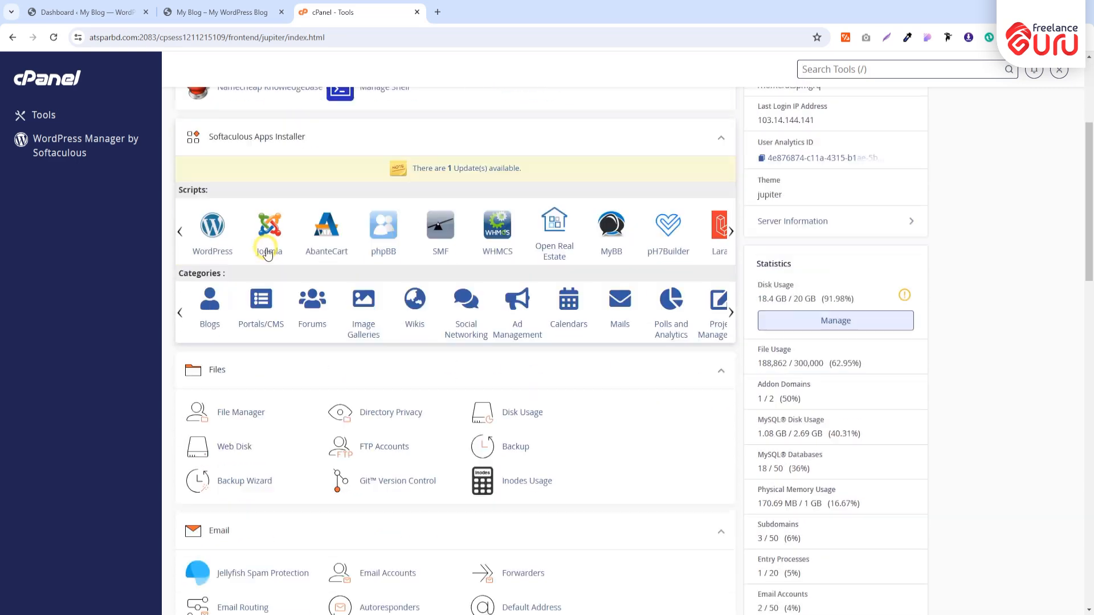
{"action": "scroll", "coordinate": [261, 250], "scroll_direction": "down", "scroll_amount": 1}
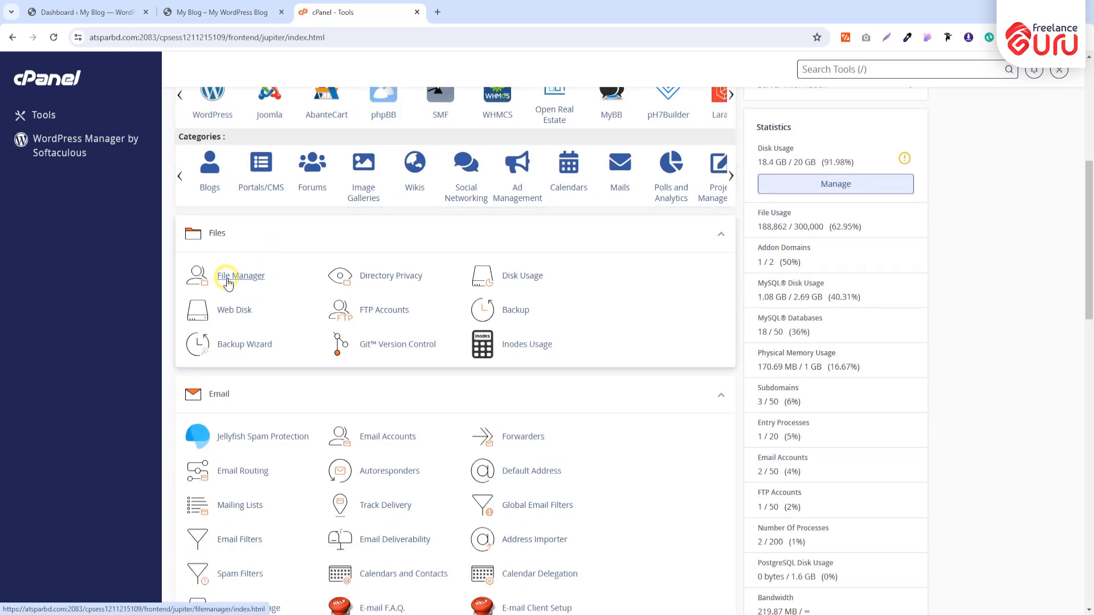
{"action": "left_click", "coordinate": [227, 279]}
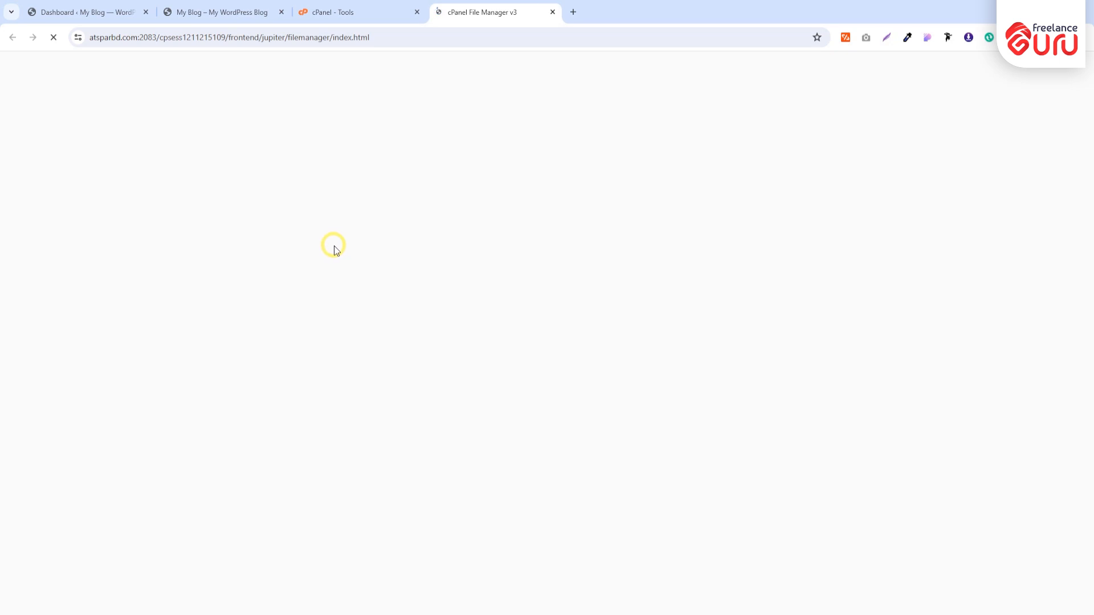
Step: Check the test folder path in the WordPress blog's web address and return to the File Manager
{"action": "left_click", "coordinate": [207, 11]}
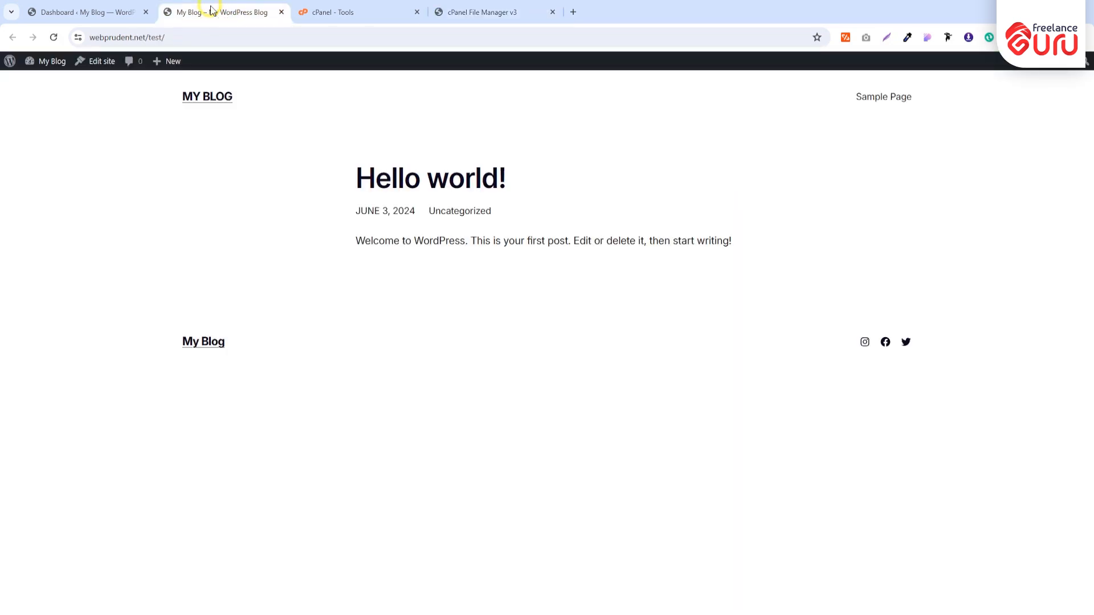
{"action": "left_click", "coordinate": [204, 35]}
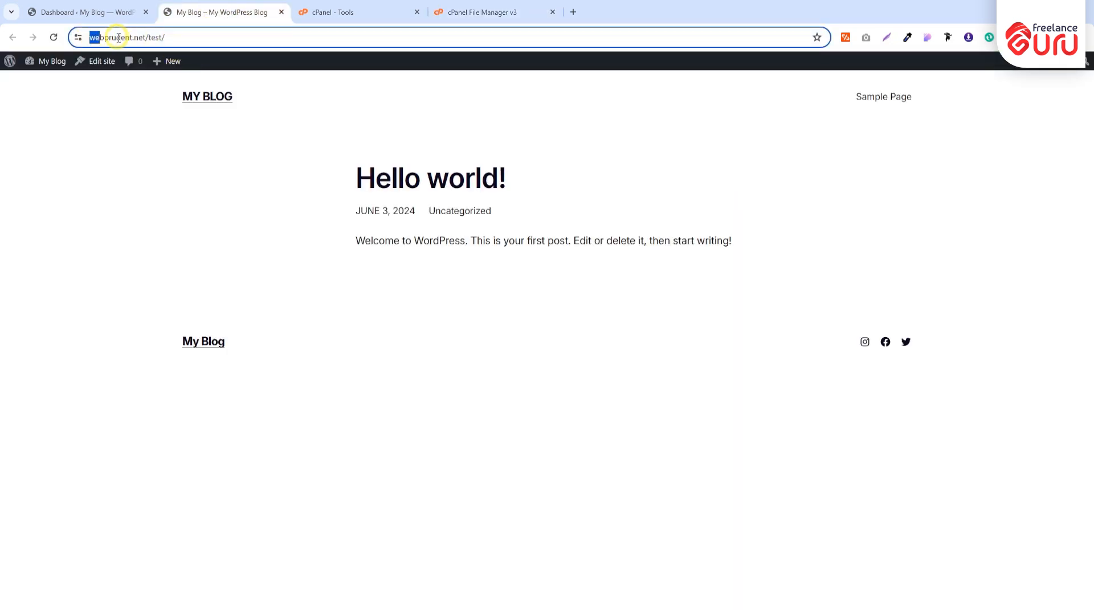
{"action": "left_click", "coordinate": [205, 36]}
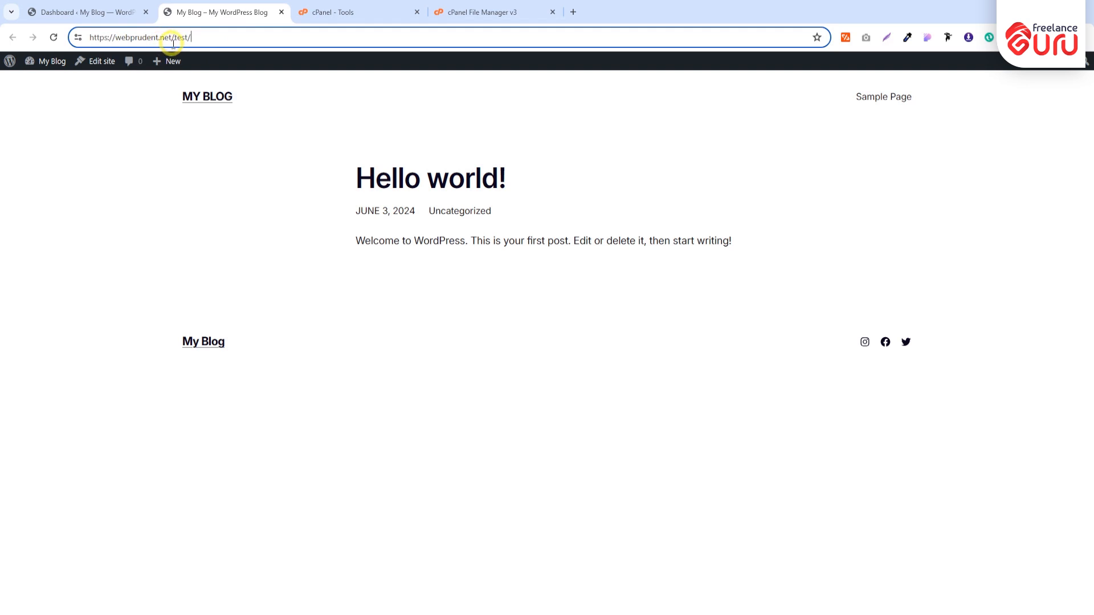
{"action": "left_click_drag", "start_coordinate": [175, 36], "coordinate": [187, 37]}
{"action": "left_click", "coordinate": [218, 36]}
{"action": "left_click", "coordinate": [215, 35]}
{"action": "left_click", "coordinate": [356, 13]}
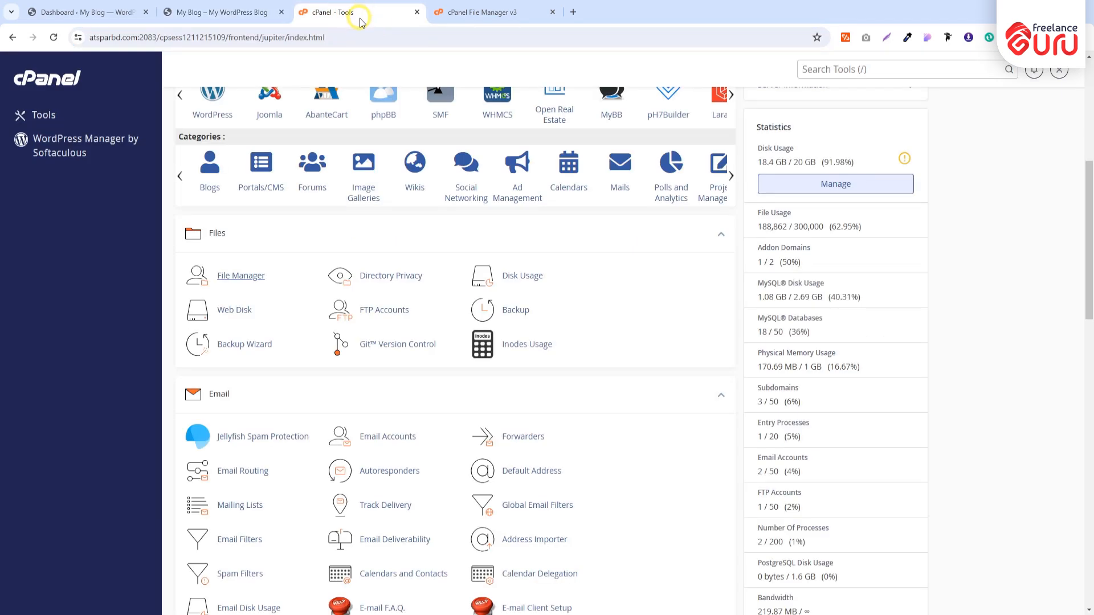
{"action": "left_click", "coordinate": [465, 13]}
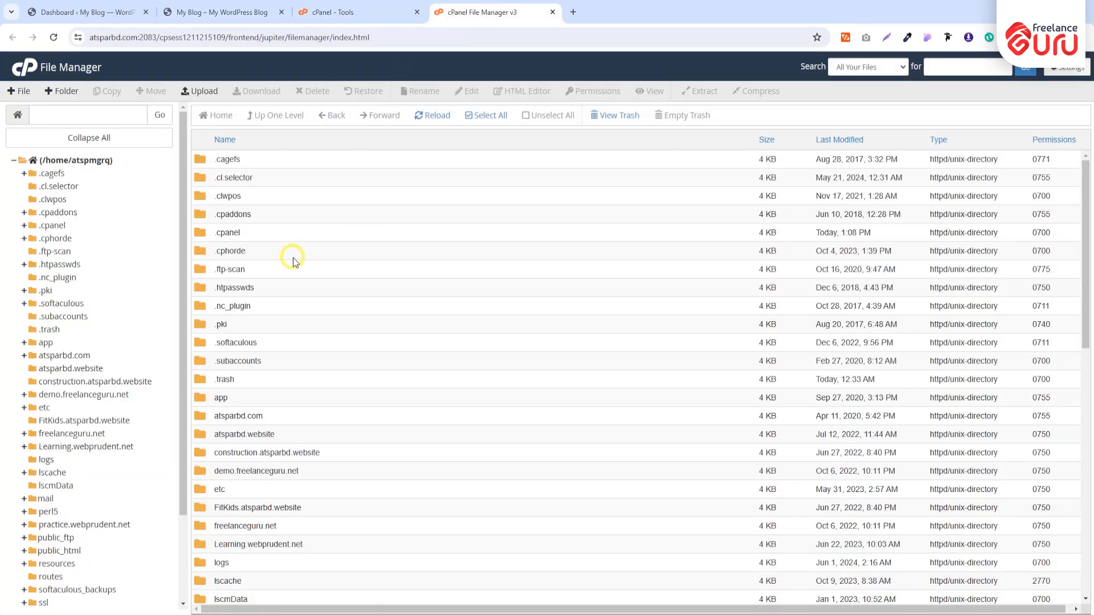
Step: Look inside the public_html folder and go back to the home directory
{"action": "scroll", "coordinate": [294, 261], "scroll_direction": "down", "scroll_amount": 5}
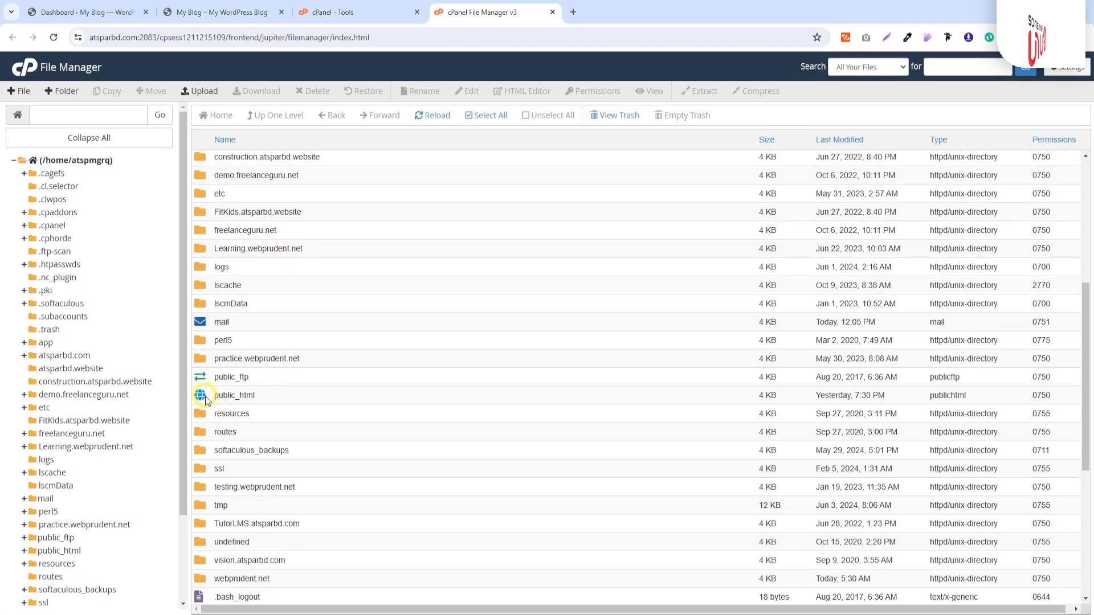
{"action": "double_click", "coordinate": [206, 399]}
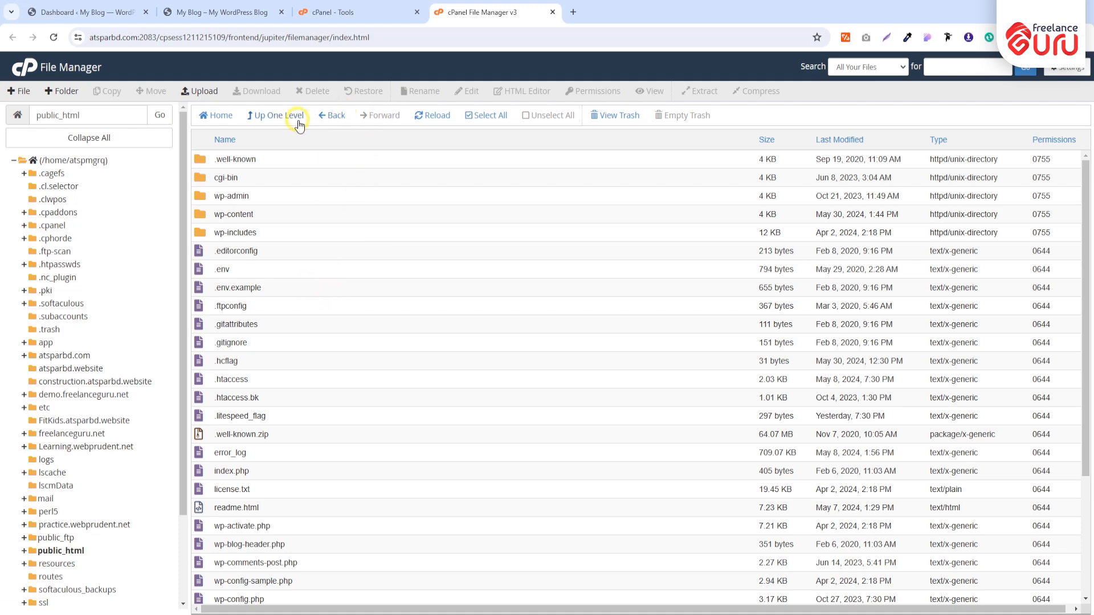
{"action": "left_click", "coordinate": [324, 117]}
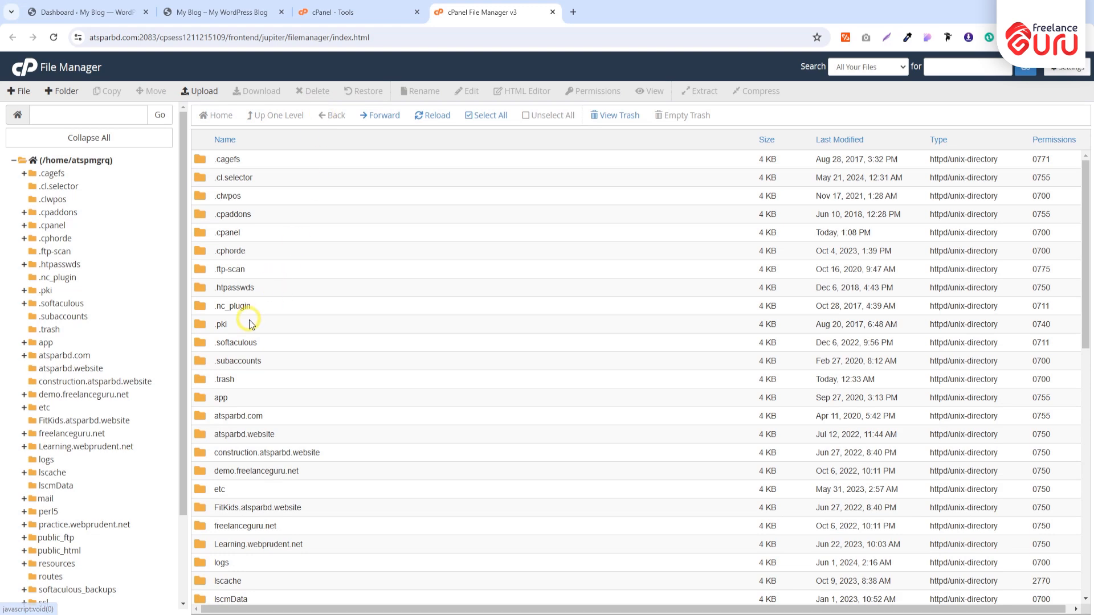
Step: Open the test folder inside webprudent.net and select its .htaccess file
{"action": "scroll", "coordinate": [245, 319], "scroll_direction": "down", "scroll_amount": 2}
{"action": "scroll", "coordinate": [249, 331], "scroll_direction": "down", "scroll_amount": 3}
{"action": "scroll", "coordinate": [249, 325], "scroll_direction": "down", "scroll_amount": 4}
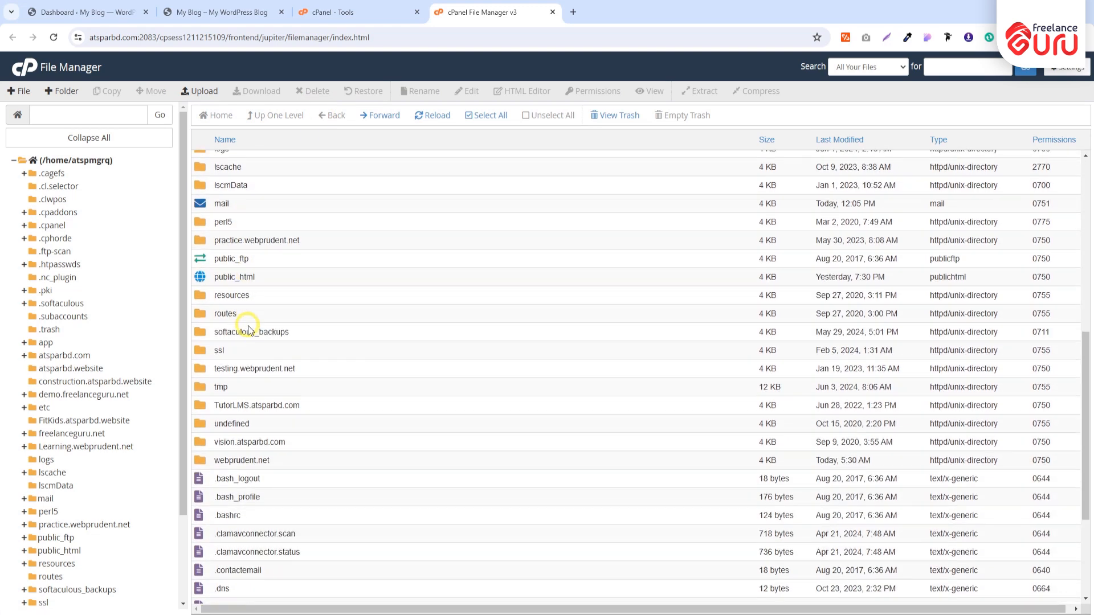
{"action": "double_click", "coordinate": [205, 343]}
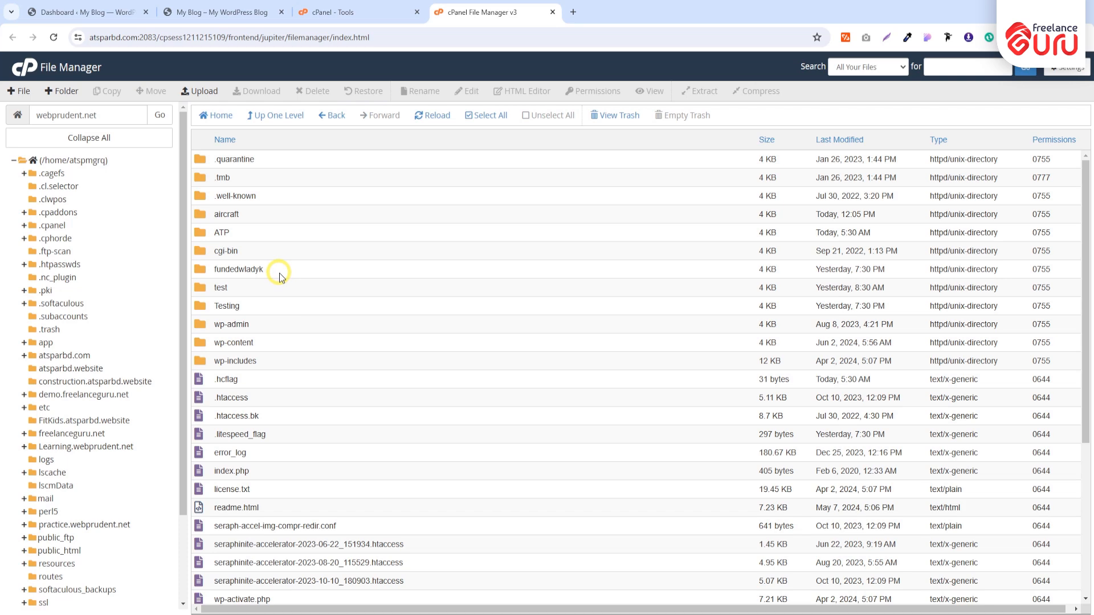
{"action": "double_click", "coordinate": [201, 288]}
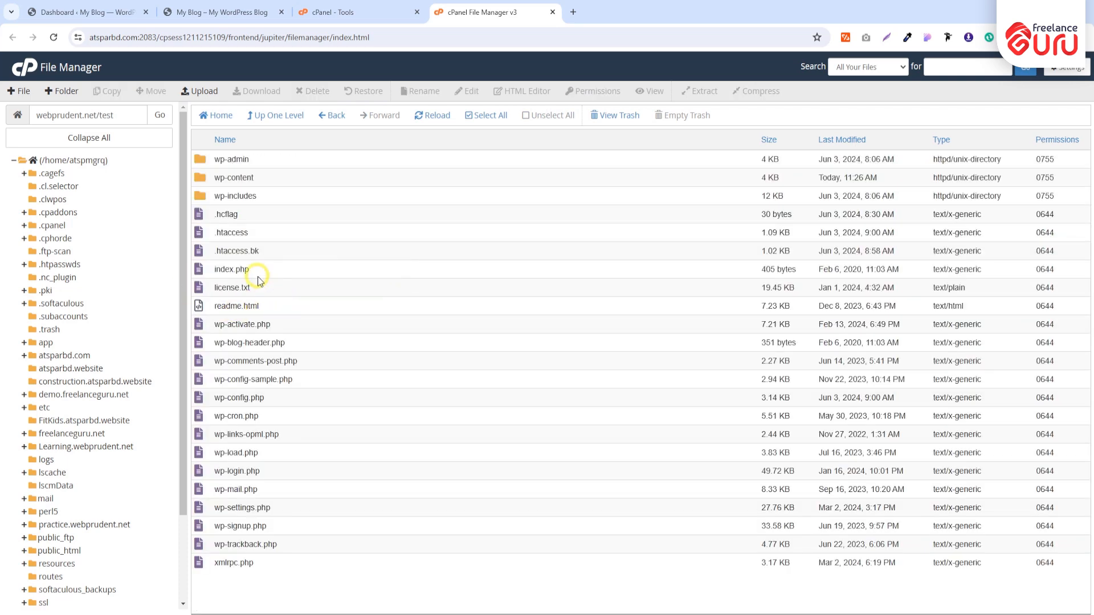
{"action": "left_click", "coordinate": [278, 234]}
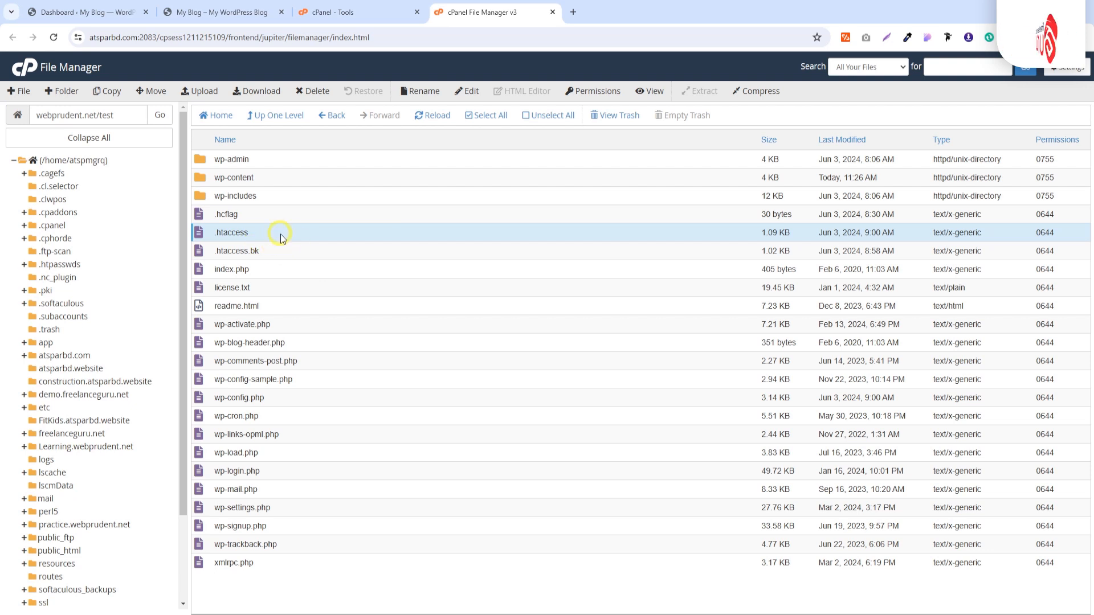
{"action": "left_click", "coordinate": [268, 251]}
{"action": "left_click", "coordinate": [266, 234]}
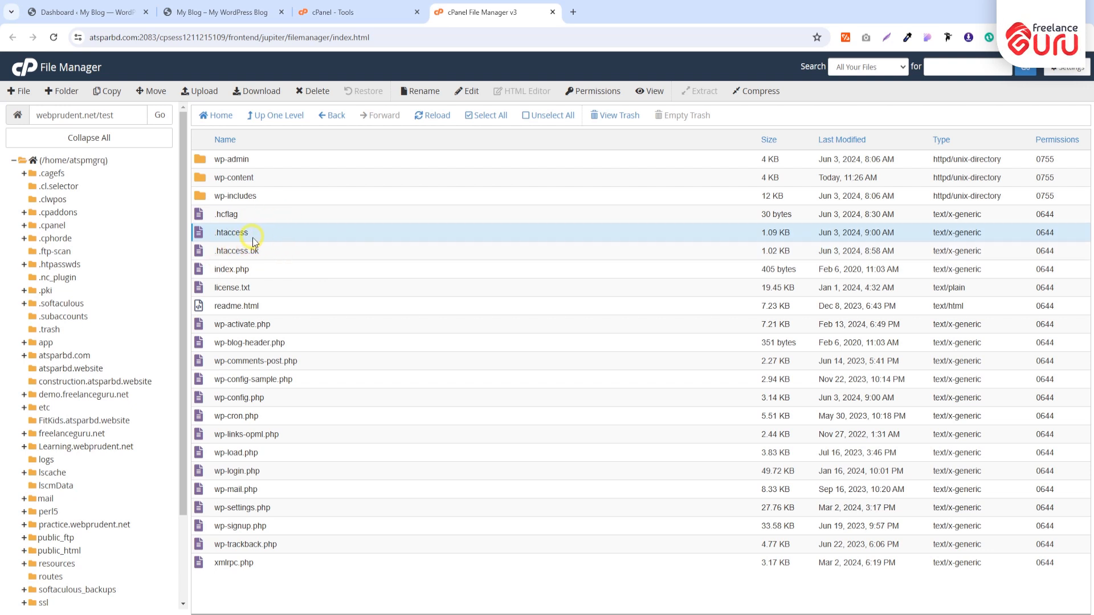
Step: Save the File Manager preferences with Show Hidden Files (dotfiles) and Disable Character Encoding Verification Dialogs enabled
{"action": "left_click", "coordinate": [1058, 71]}
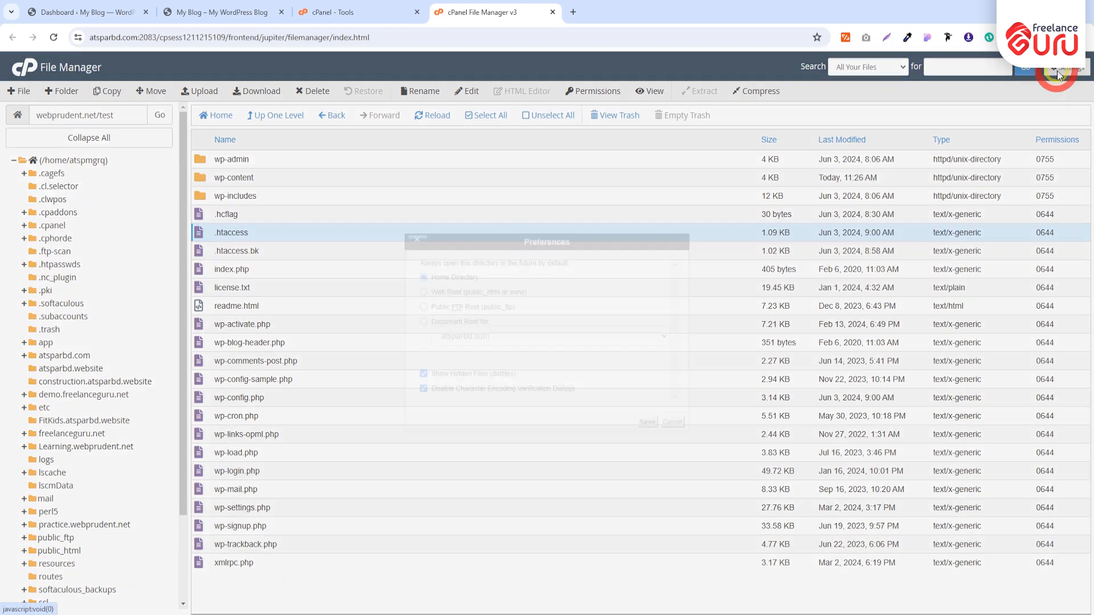
{"action": "left_click", "coordinate": [423, 374]}
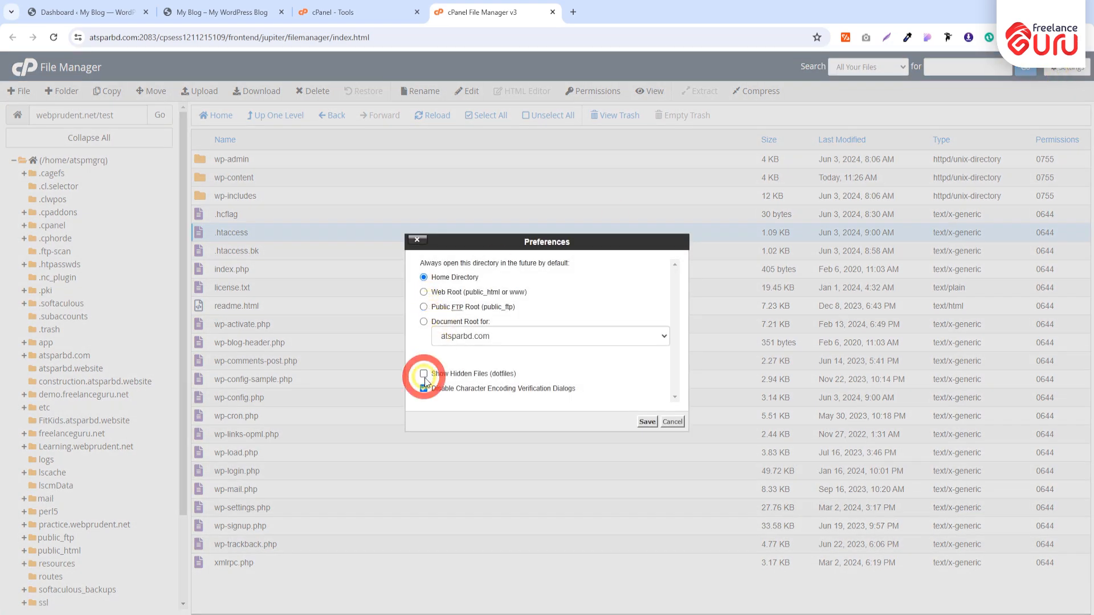
{"action": "left_click", "coordinate": [423, 388]}
{"action": "left_click", "coordinate": [423, 373]}
{"action": "left_click", "coordinate": [423, 388]}
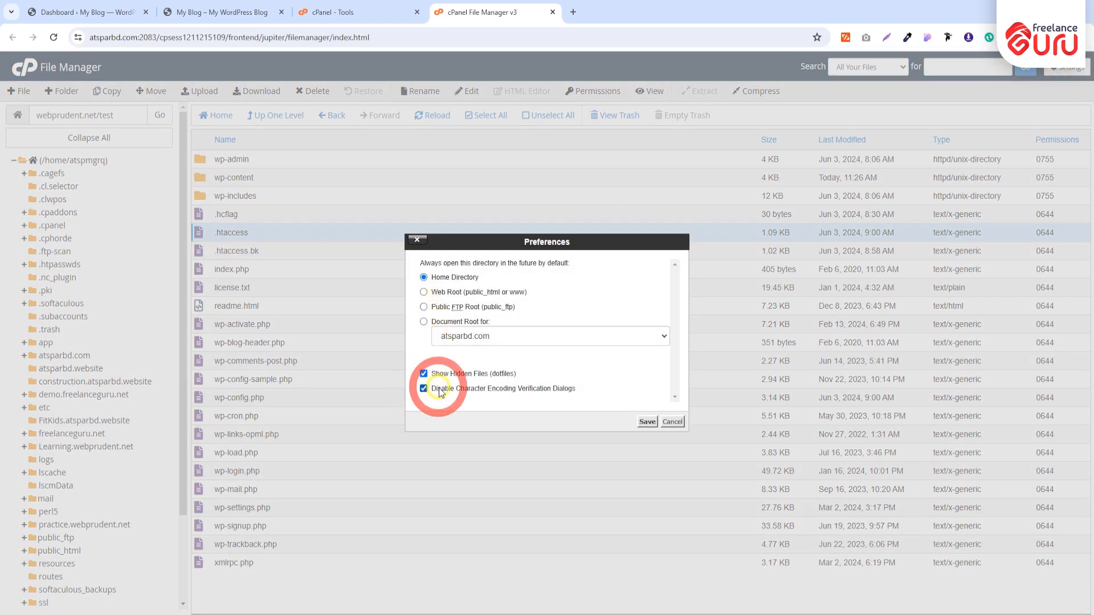
{"action": "left_click", "coordinate": [646, 422]}
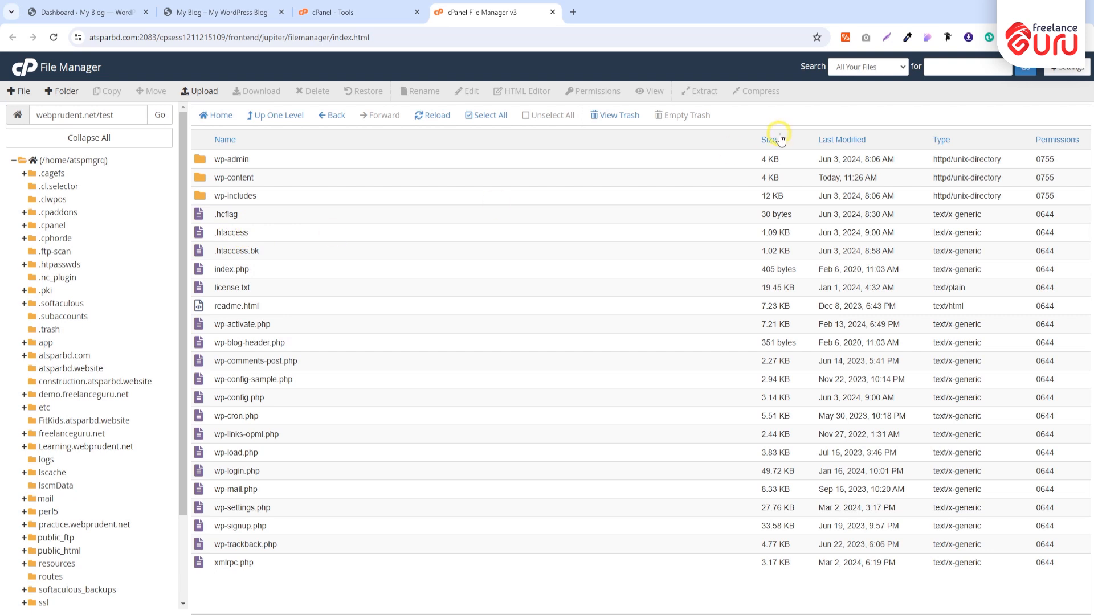
Step: Rename the .htaccess file in the test folder to .htaccess_old
{"action": "left_click", "coordinate": [225, 232]}
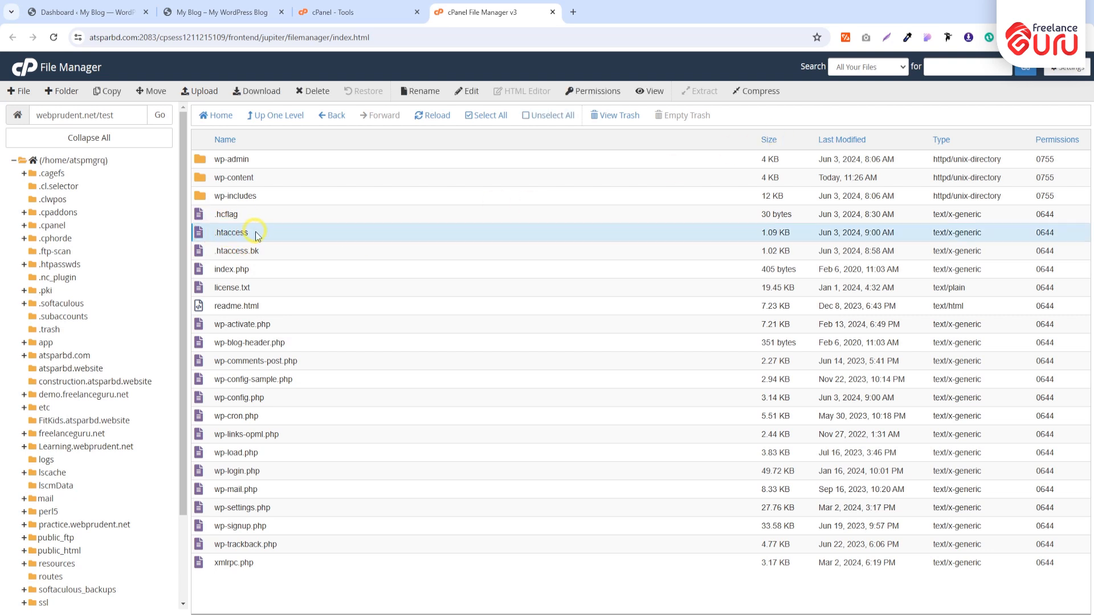
{"action": "right_click", "coordinate": [239, 231]}
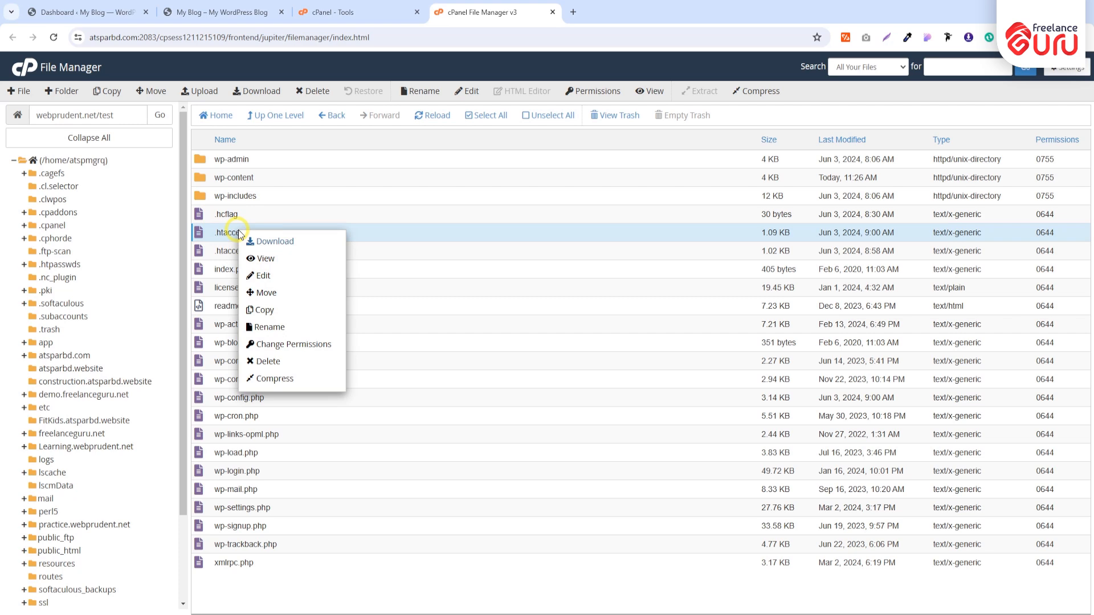
{"action": "left_click", "coordinate": [267, 324]}
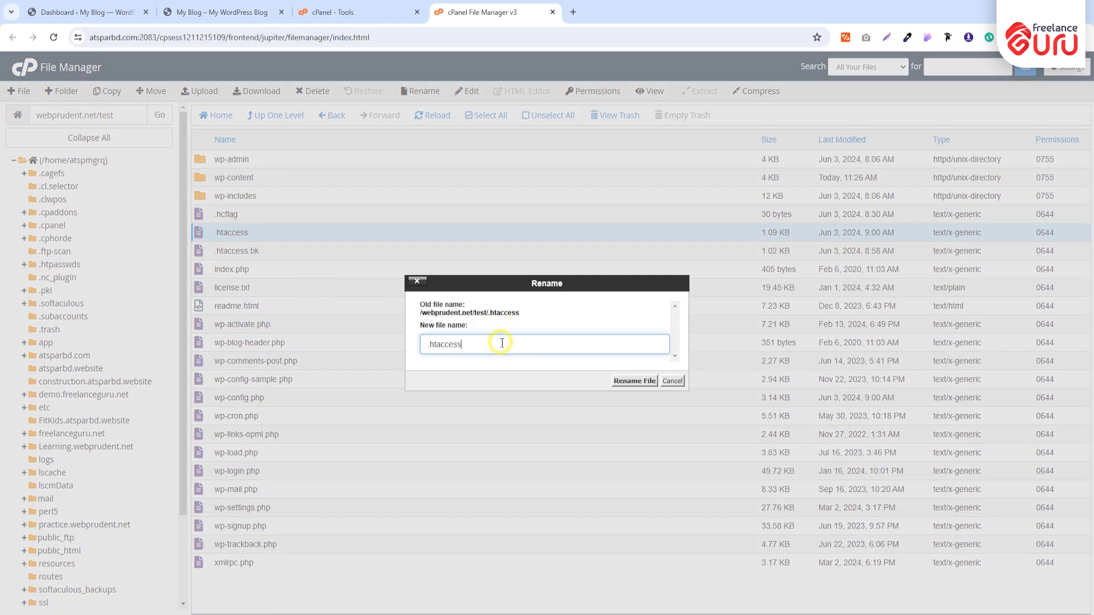
{"action": "type", "text": "_old"}
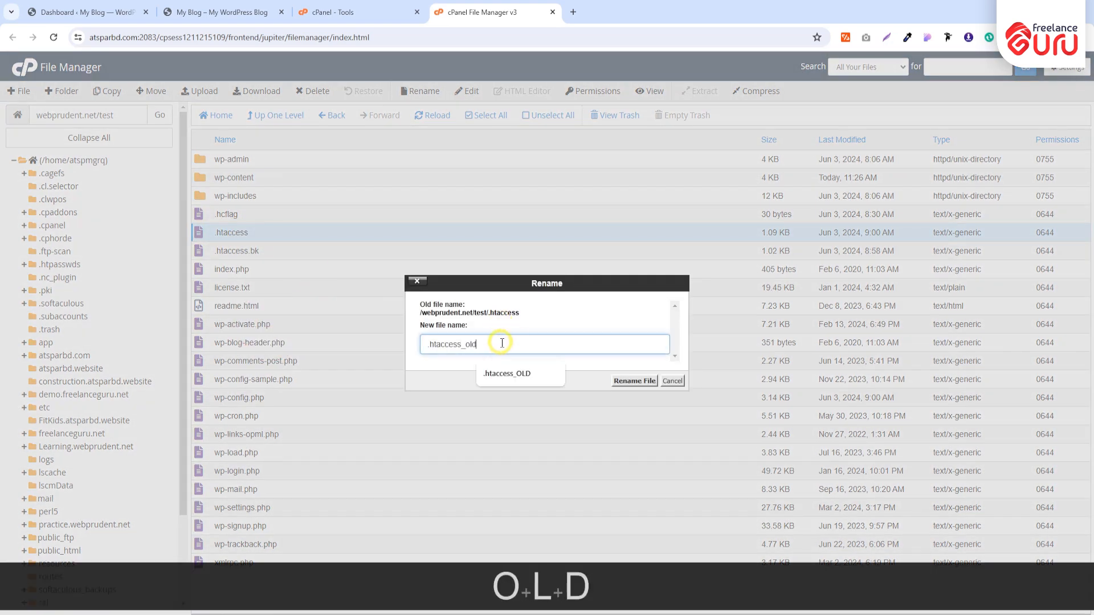
{"action": "left_click", "coordinate": [625, 386]}
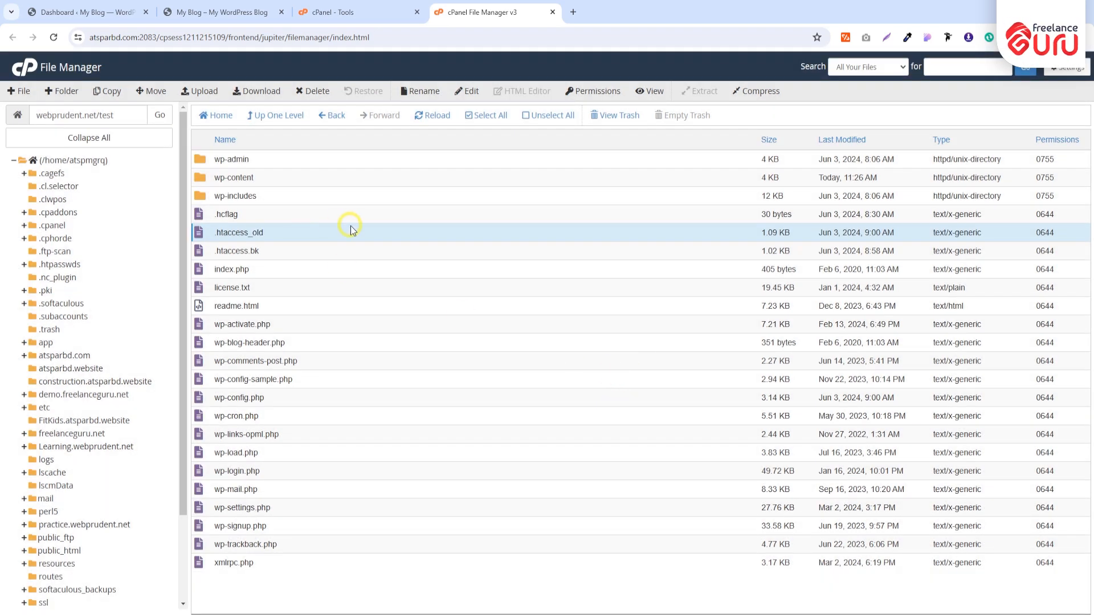
Step: Rename the .htaccess_old file back to .htaccess
{"action": "left_click", "coordinate": [272, 232]}
{"action": "left_click", "coordinate": [272, 232]}
{"action": "right_click", "coordinate": [271, 232]}
{"action": "left_click", "coordinate": [302, 323]}
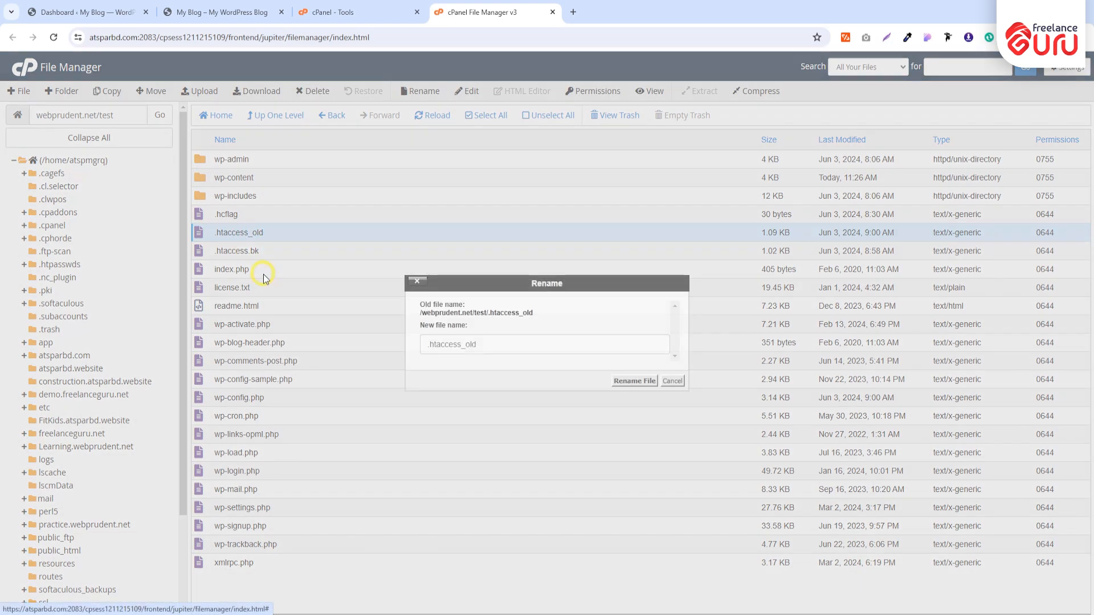
{"action": "key", "text": "BackSpace"}
{"action": "key", "text": "BackSpace"}
{"action": "key", "text": "BackSpace"}
{"action": "key", "text": "BackSpace"}
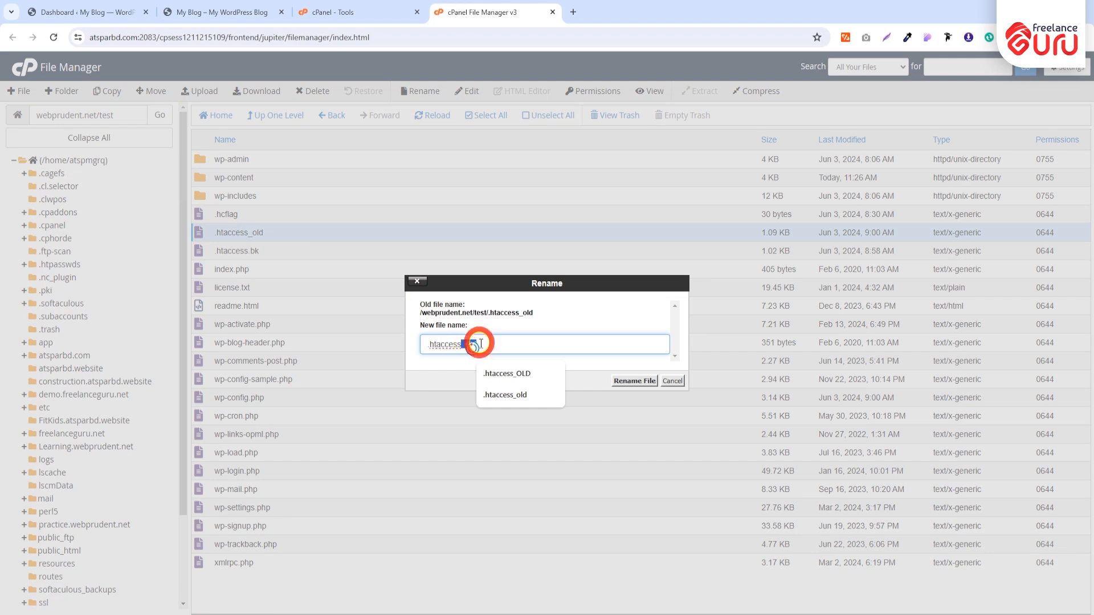
{"action": "left_click", "coordinate": [635, 381]}
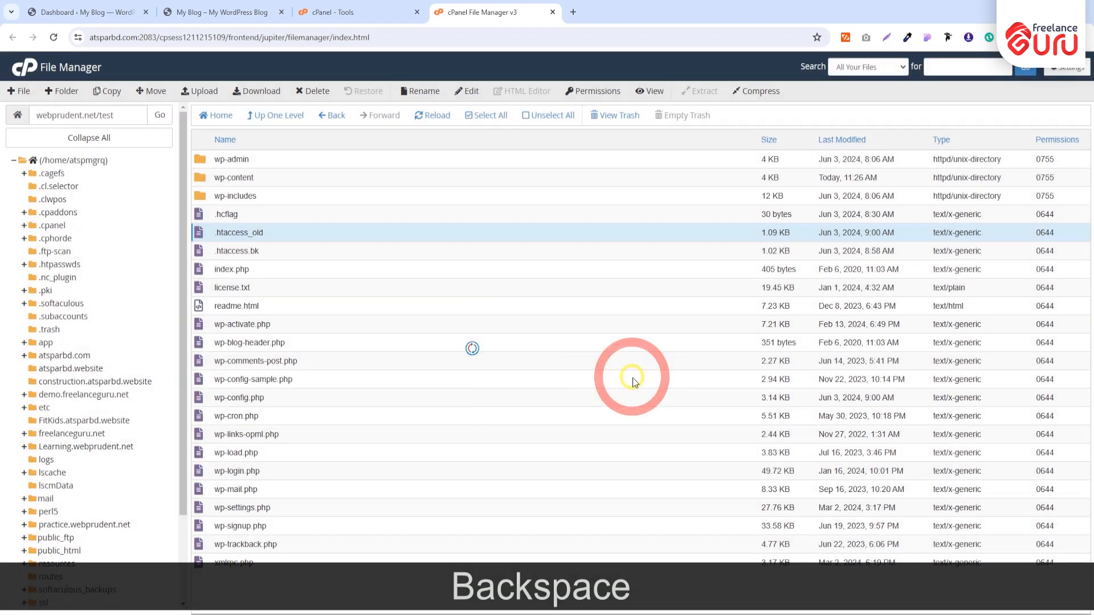
Step: Open the .htaccess file in the code editor and examine its full set of directives
{"action": "right_click", "coordinate": [239, 235]}
{"action": "left_click", "coordinate": [267, 281]}
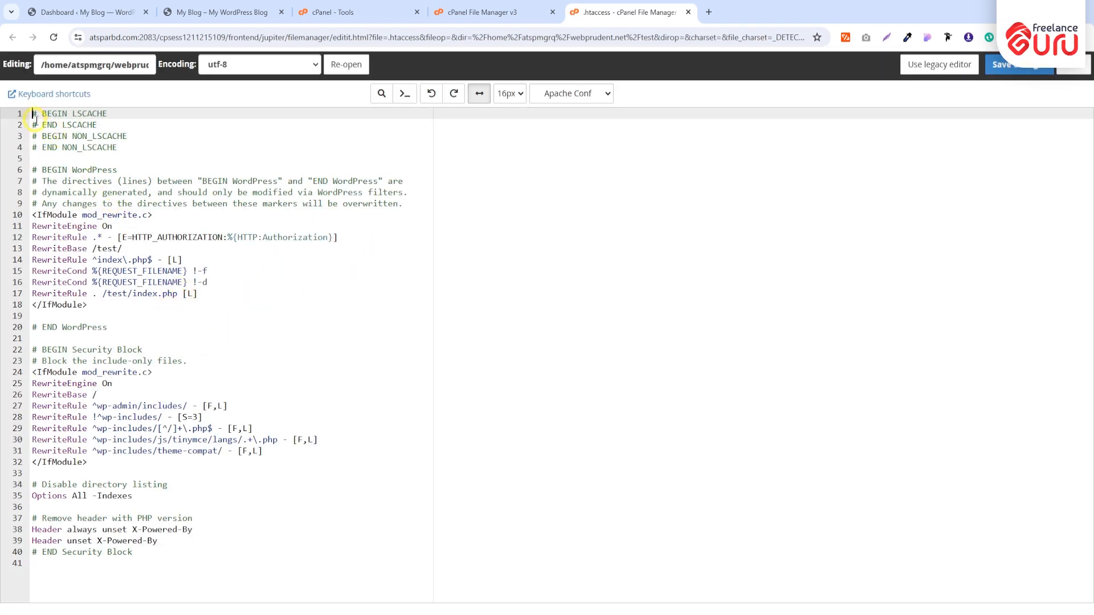
{"action": "left_click_drag", "start_coordinate": [33, 112], "coordinate": [169, 559]}
{"action": "left_click", "coordinate": [168, 559]}
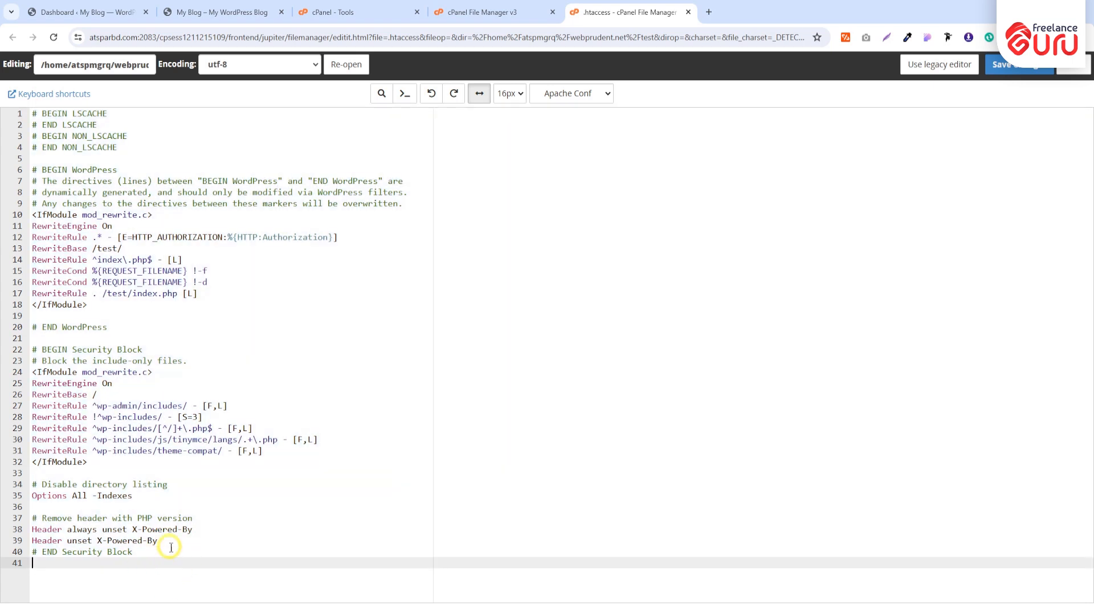
Step: Delete the entire contents of the .htaccess file, and undo the deletion
{"action": "left_click", "coordinate": [170, 311]}
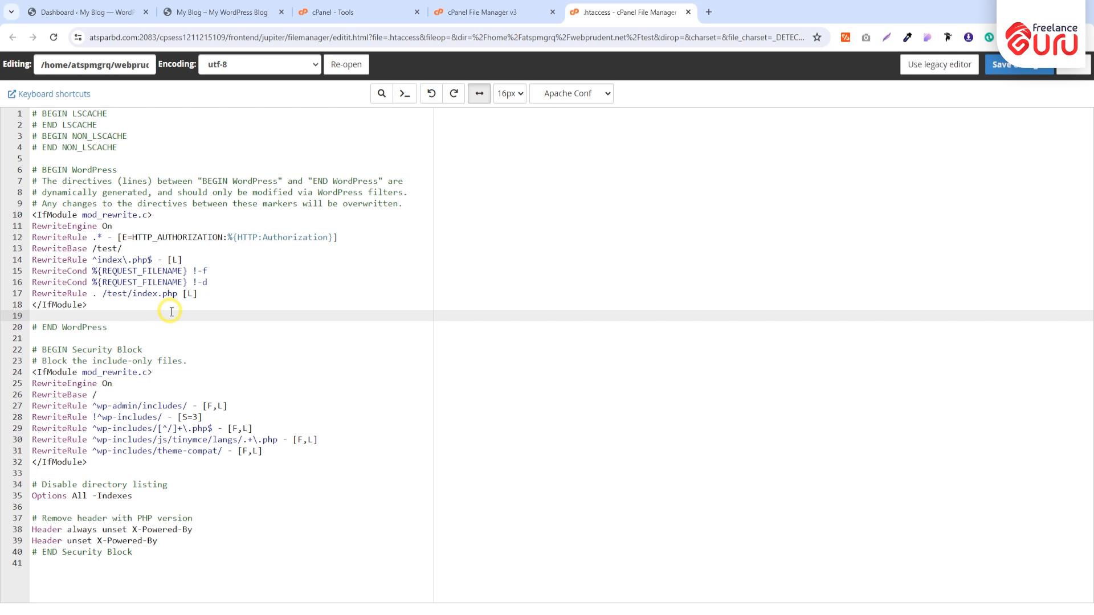
{"action": "key", "text": "ctrl+a"}
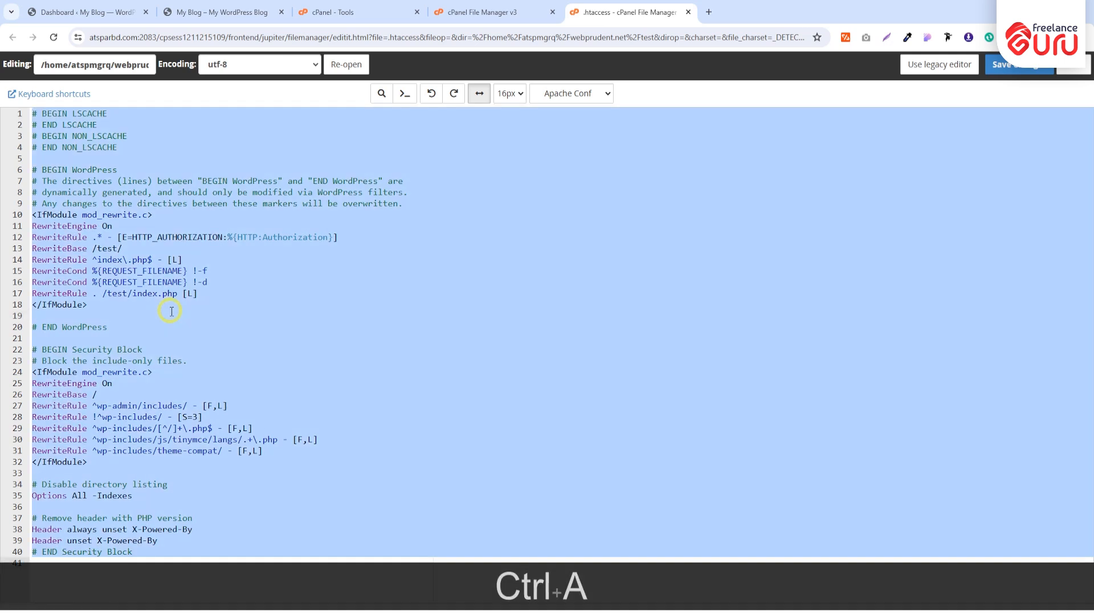
{"action": "key", "text": "BackSpace"}
{"action": "key", "text": "ctrl+z"}
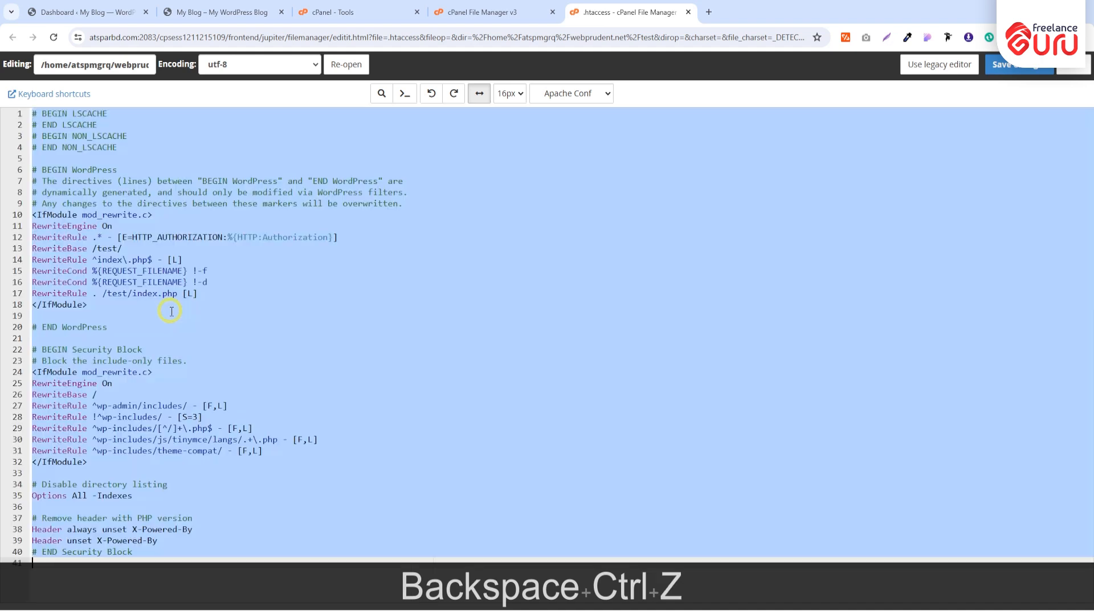
{"action": "left_click", "coordinate": [169, 321]}
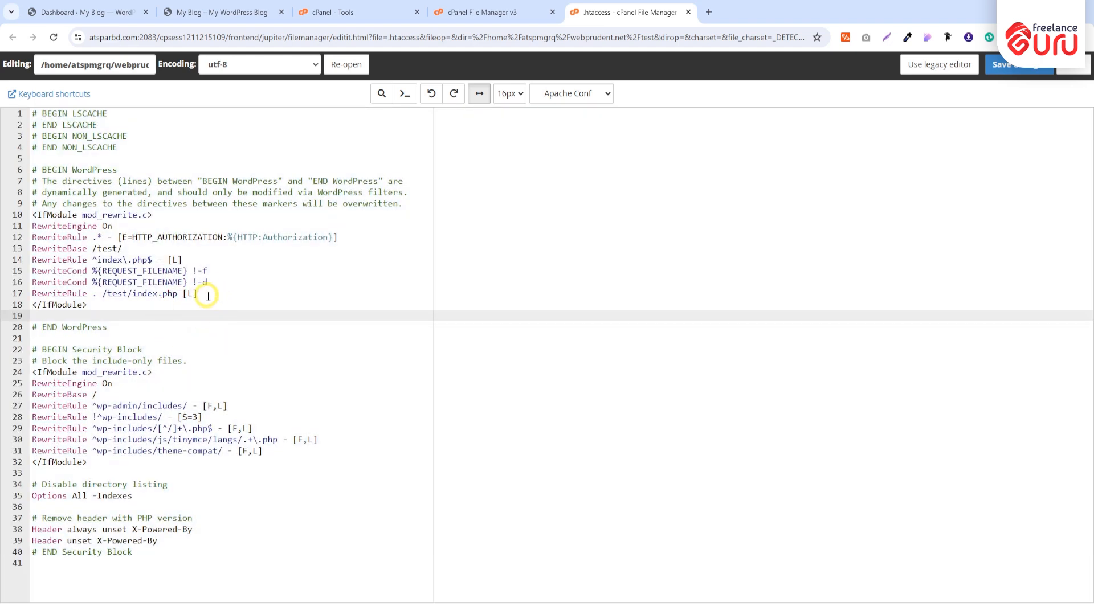
Step: Inspect the /test/index.php rewrite rule in the WordPress block and close the .htaccess editor
{"action": "left_click_drag", "start_coordinate": [208, 295], "coordinate": [103, 294]}
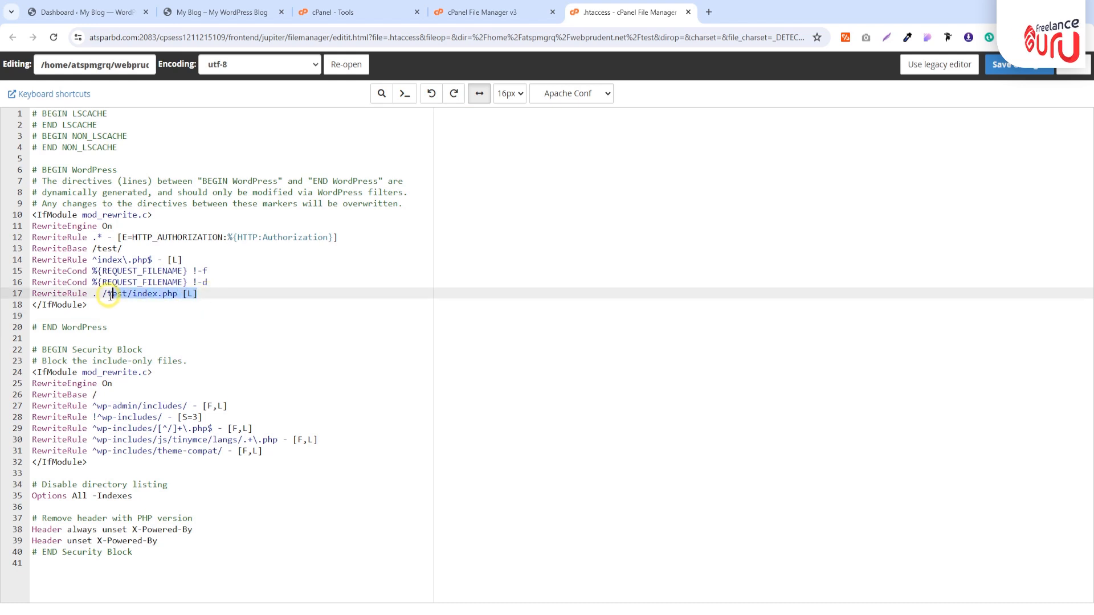
{"action": "left_click", "coordinate": [112, 318]}
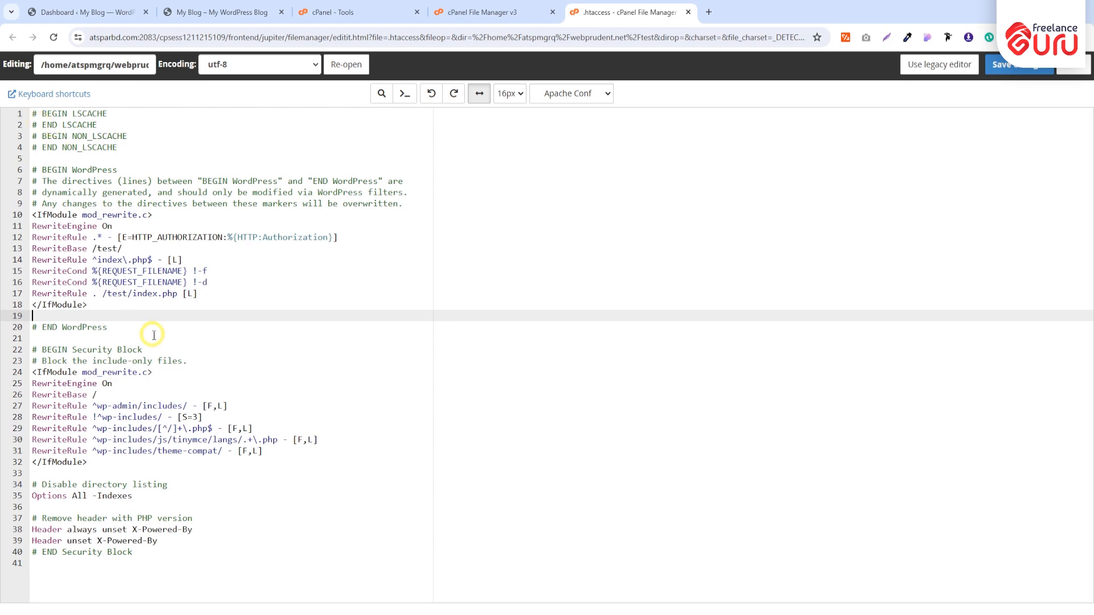
{"action": "left_click", "coordinate": [490, 12]}
{"action": "left_click", "coordinate": [689, 12]}
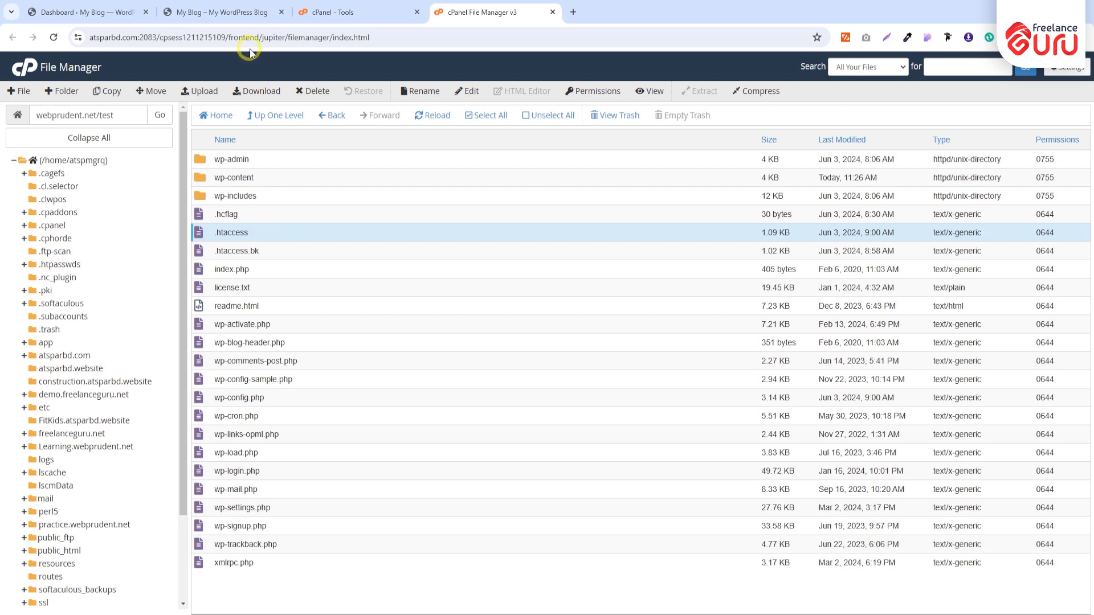
Step: View the blog's front page and its webprudent.net/test/ address
{"action": "left_click", "coordinate": [242, 12]}
{"action": "left_click", "coordinate": [236, 39]}
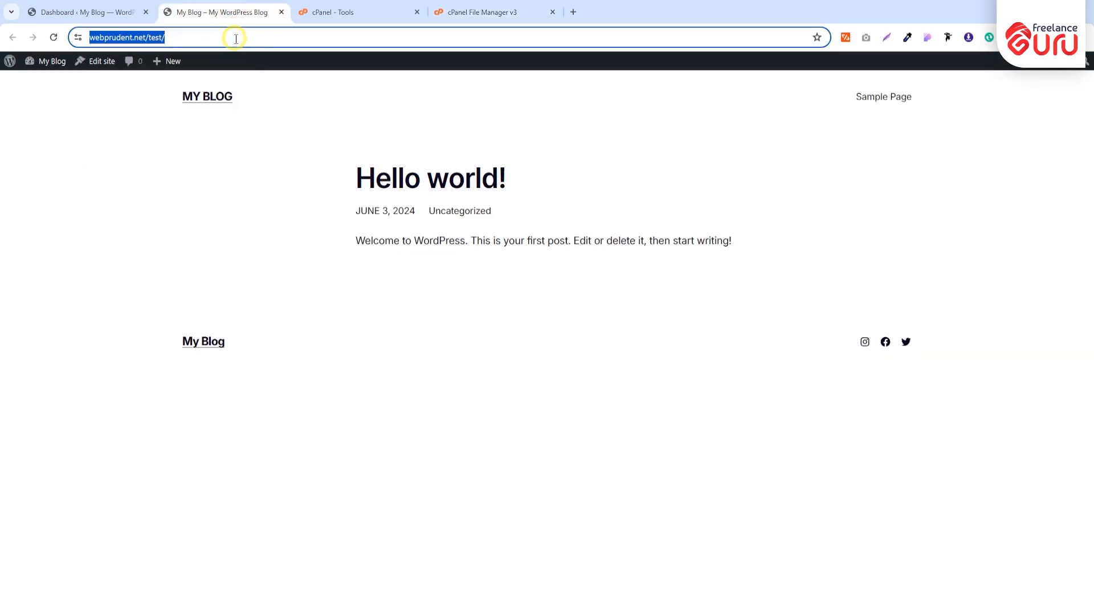
{"action": "left_click", "coordinate": [236, 181]}
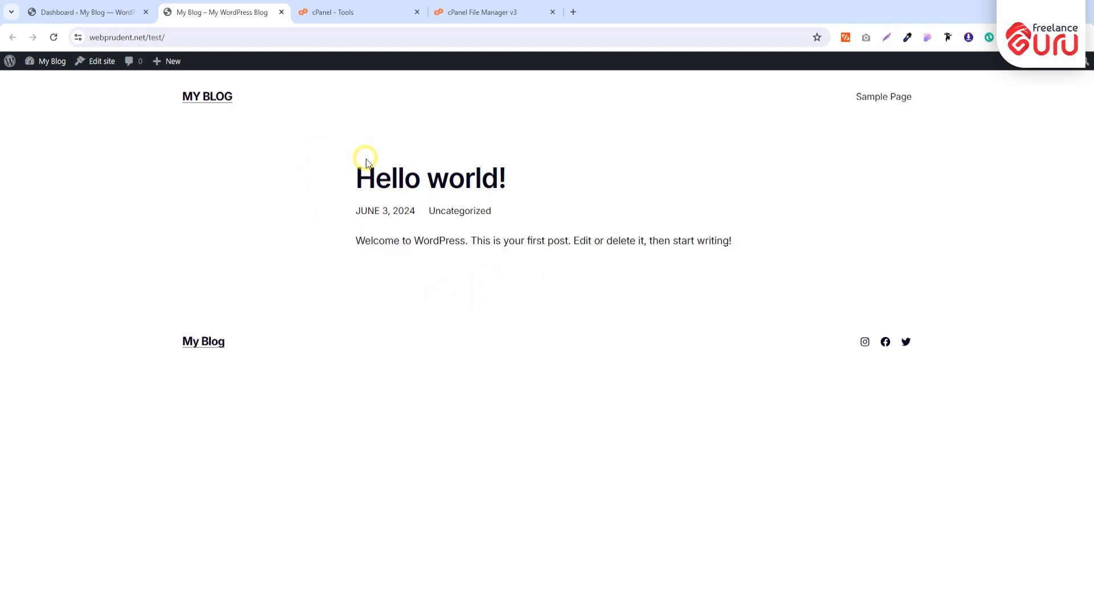
Step: Open the PHP Selector from the cPanel tools and review the list of PHP extensions
{"action": "left_click", "coordinate": [349, 12]}
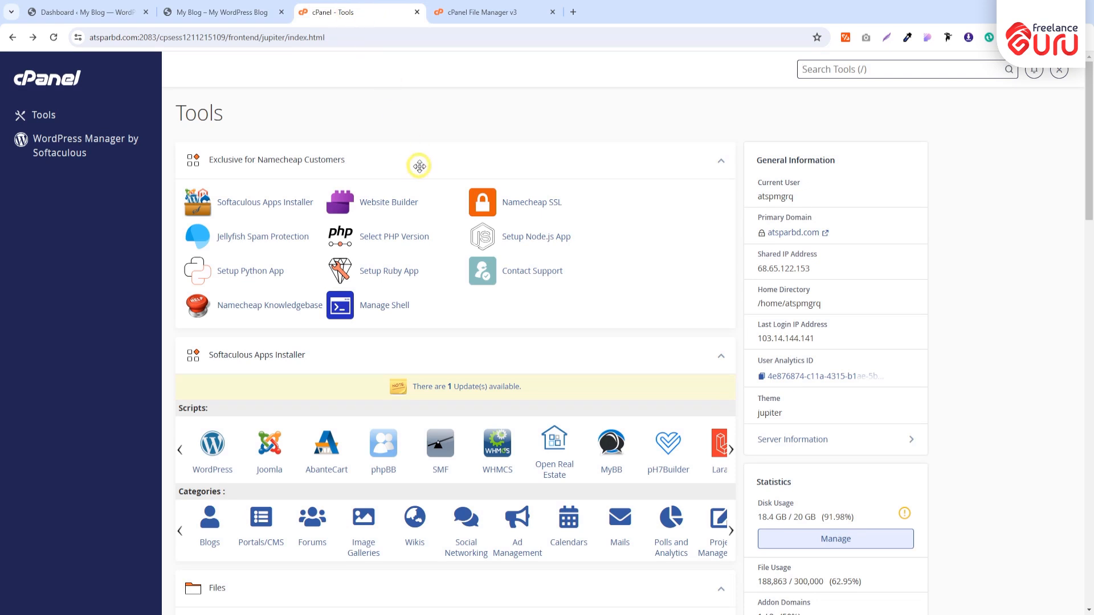
{"action": "left_click", "coordinate": [386, 238]}
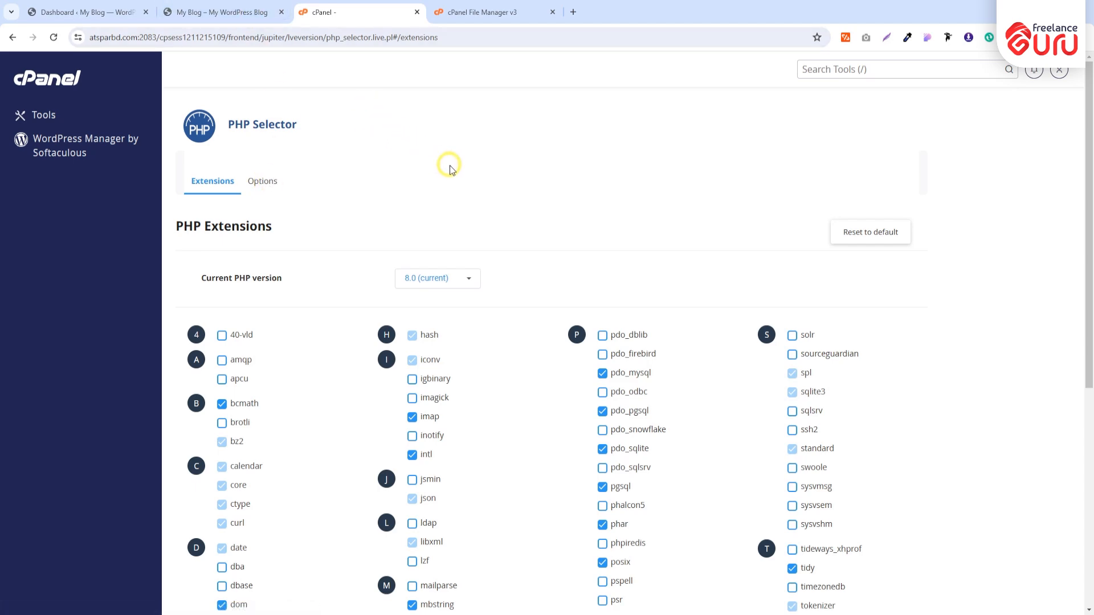
{"action": "scroll", "coordinate": [447, 164], "scroll_direction": "down", "scroll_amount": 6}
{"action": "scroll", "coordinate": [411, 269], "scroll_direction": "up", "scroll_amount": 6}
Step: Open the PHP options and examine the max_execution_time, max_input_time, max_input_vars and memory_limit settings
{"action": "left_click", "coordinate": [263, 183]}
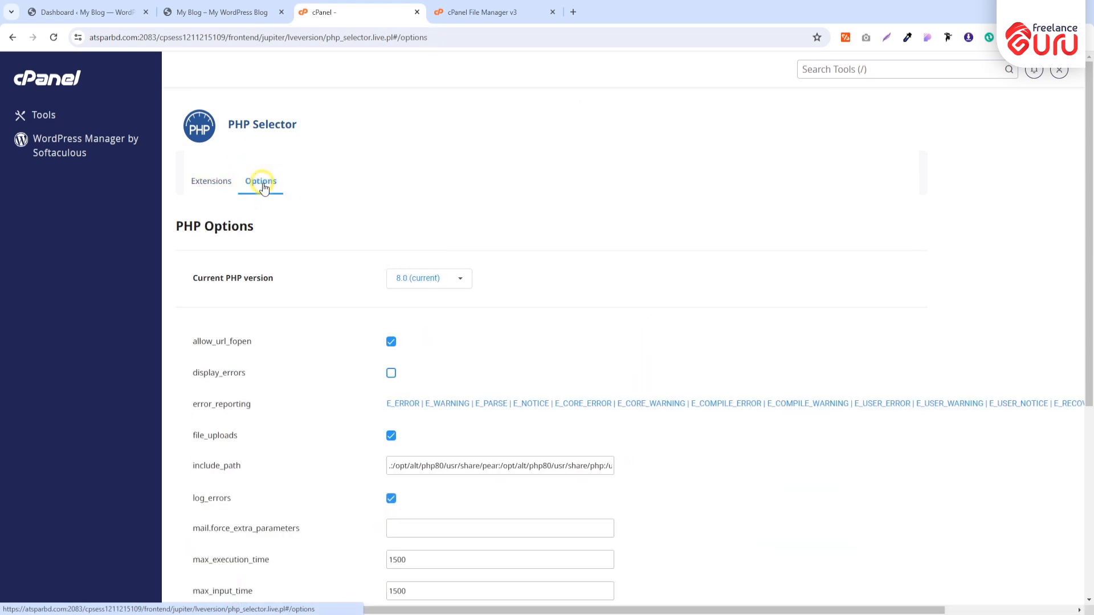
{"action": "scroll", "coordinate": [454, 180], "scroll_direction": "down", "scroll_amount": 2}
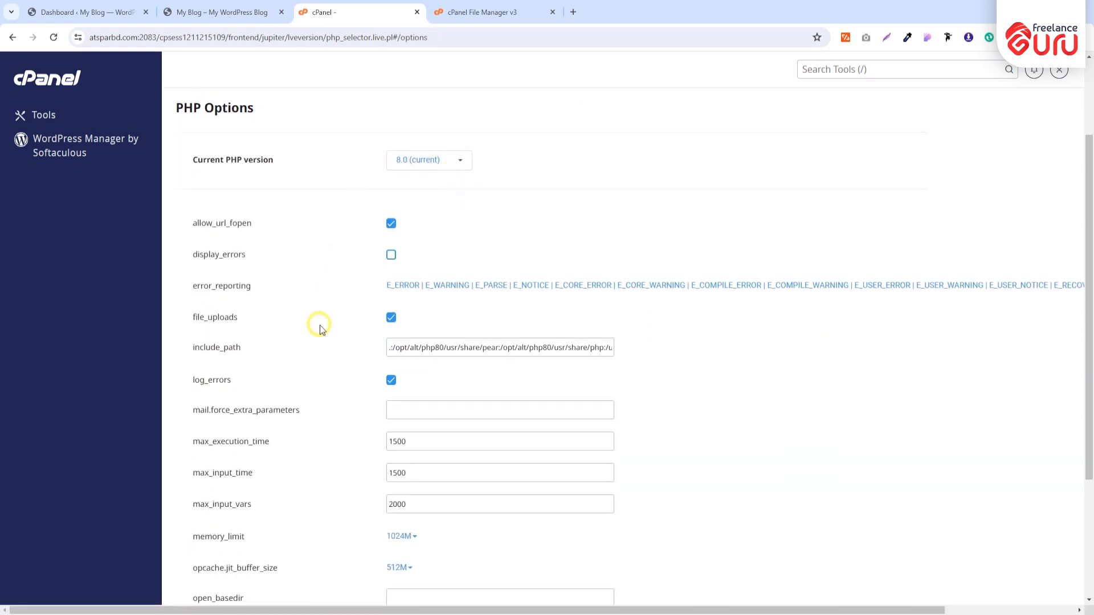
{"action": "scroll", "coordinate": [595, 232], "scroll_direction": "down", "scroll_amount": 3}
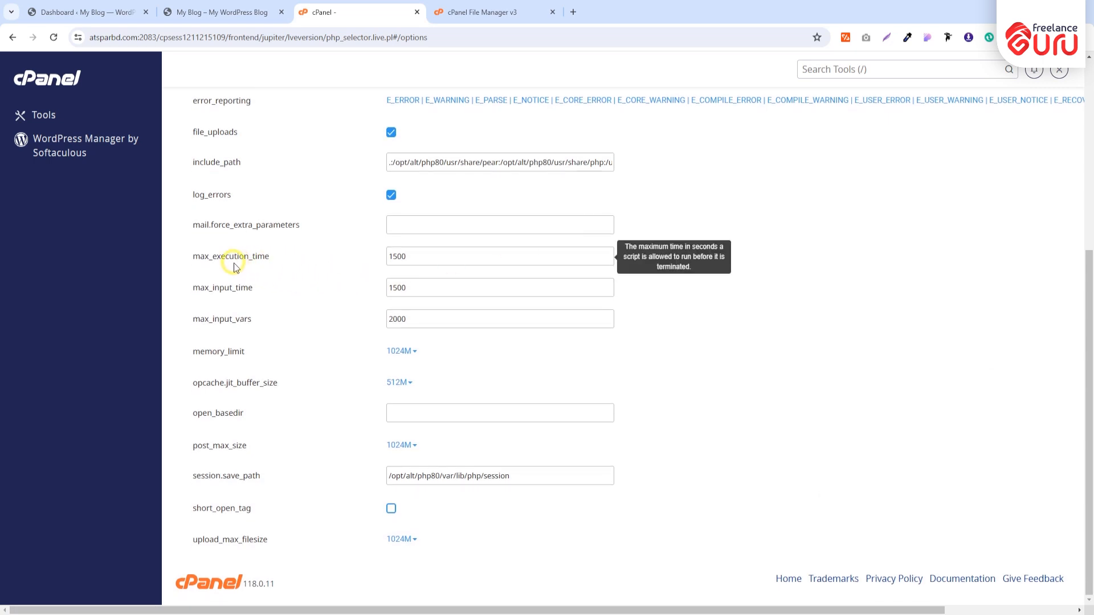
{"action": "left_click_drag", "start_coordinate": [189, 290], "coordinate": [262, 292]}
{"action": "left_click", "coordinate": [183, 319]}
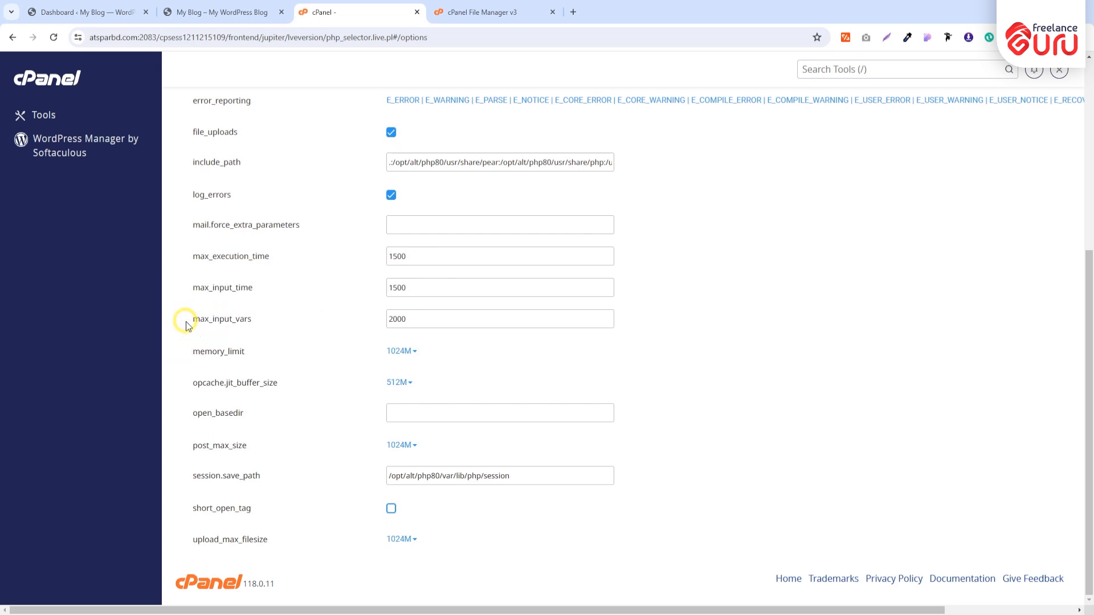
{"action": "left_click_drag", "start_coordinate": [187, 326], "coordinate": [286, 323]}
{"action": "left_click_drag", "start_coordinate": [191, 351], "coordinate": [259, 355]}
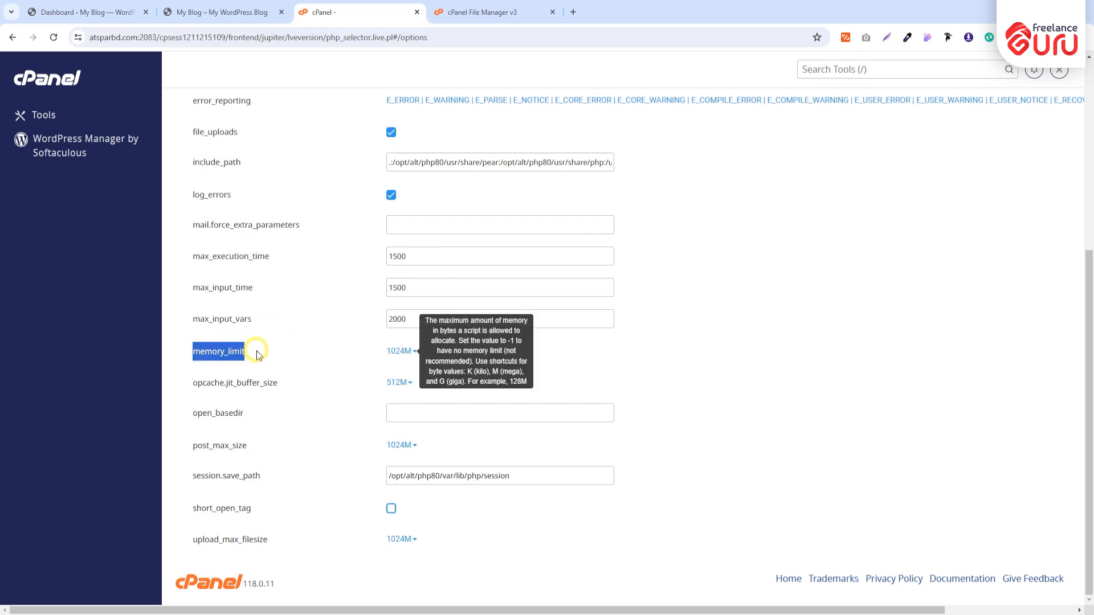
Step: Look through the selectable memory_limit values and leave the setting as it is
{"action": "left_click", "coordinate": [377, 356]}
{"action": "left_click", "coordinate": [399, 351]}
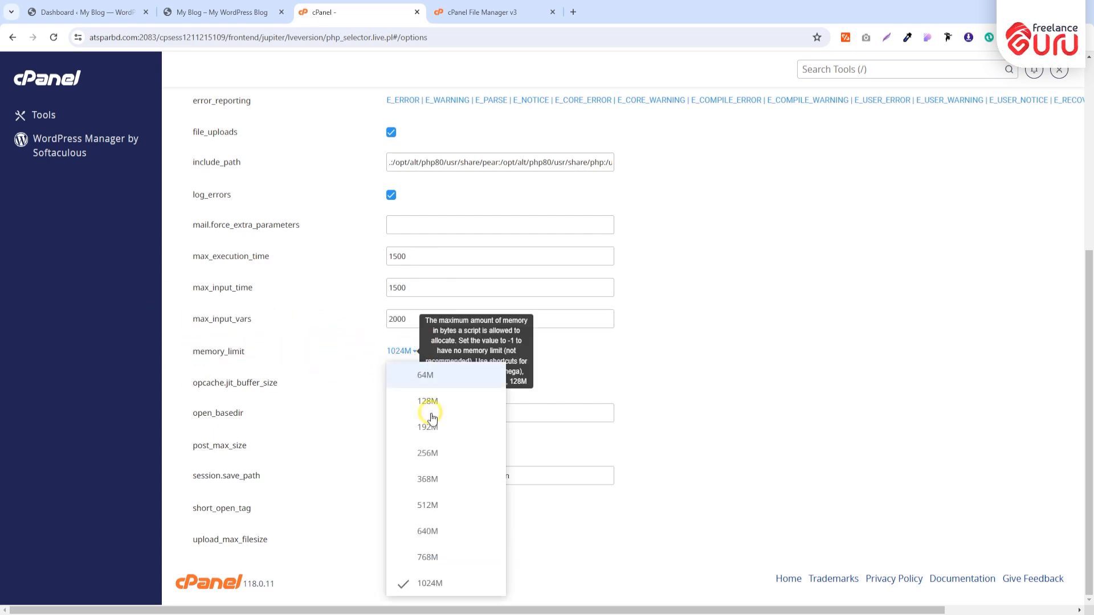
{"action": "left_click", "coordinate": [655, 344]}
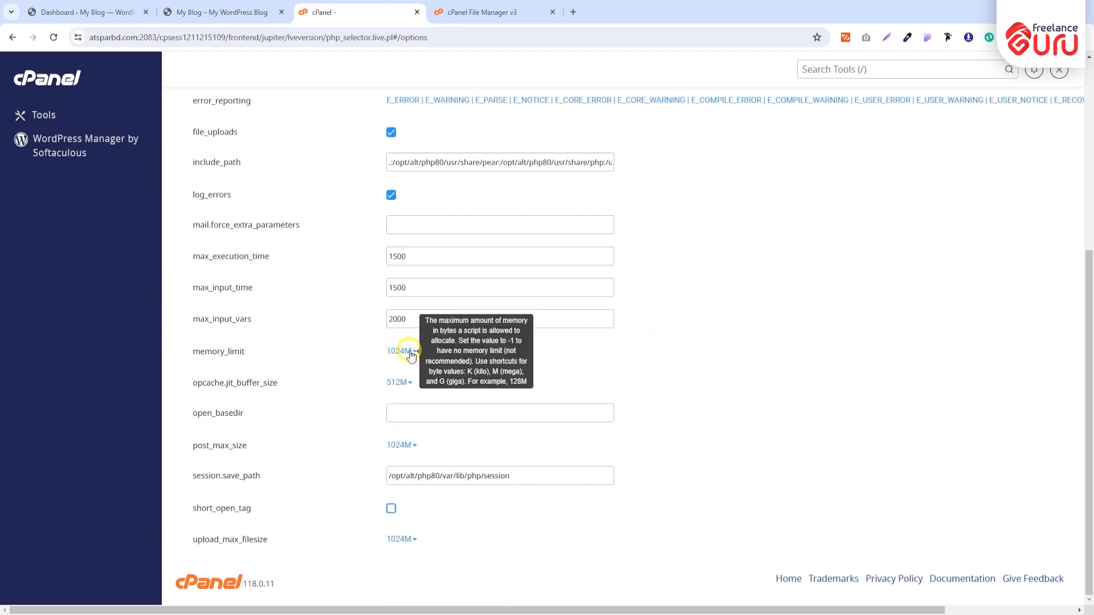
{"action": "left_click", "coordinate": [400, 351]}
{"action": "left_click", "coordinate": [653, 329]}
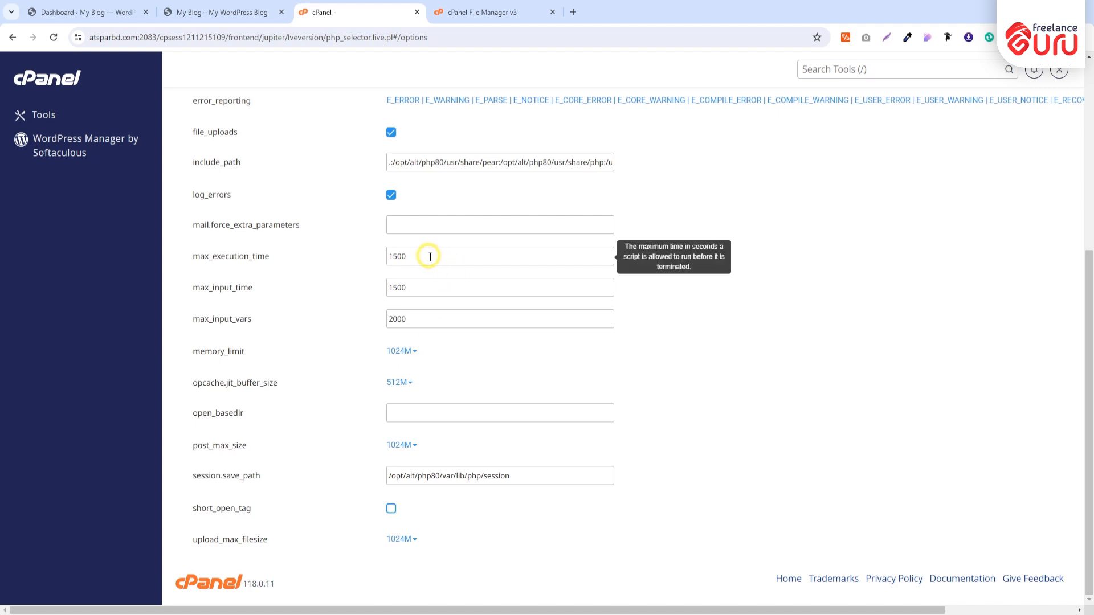
Step: Check the execution and input time fields and the selectable upload_max_filesize values without changing them
{"action": "left_click", "coordinate": [420, 288]}
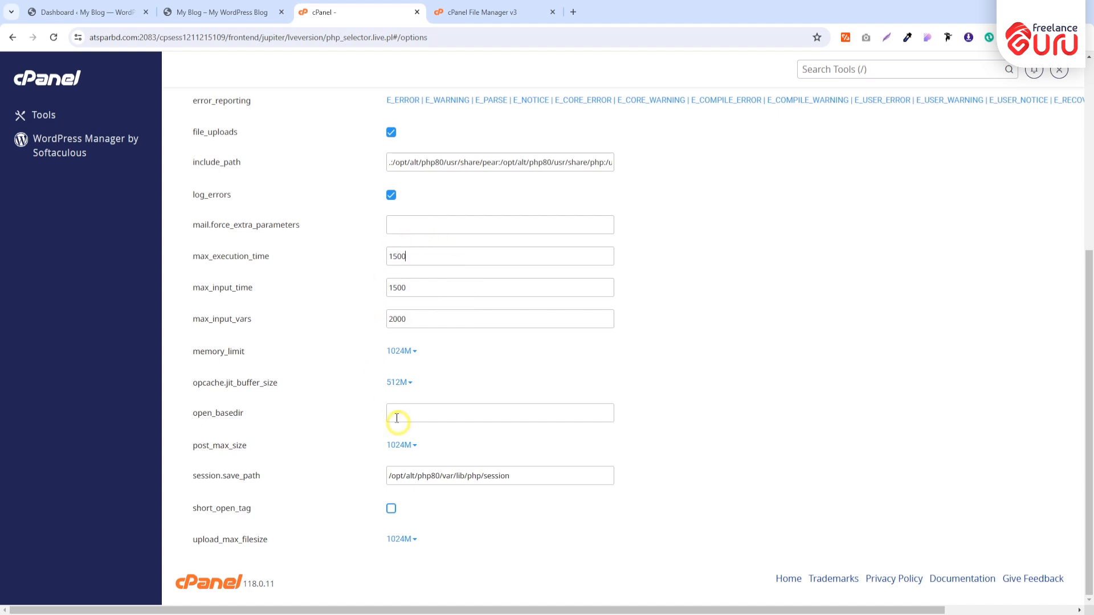
{"action": "left_click", "coordinate": [407, 539]}
{"action": "scroll", "coordinate": [457, 493], "scroll_direction": "down", "scroll_amount": 5}
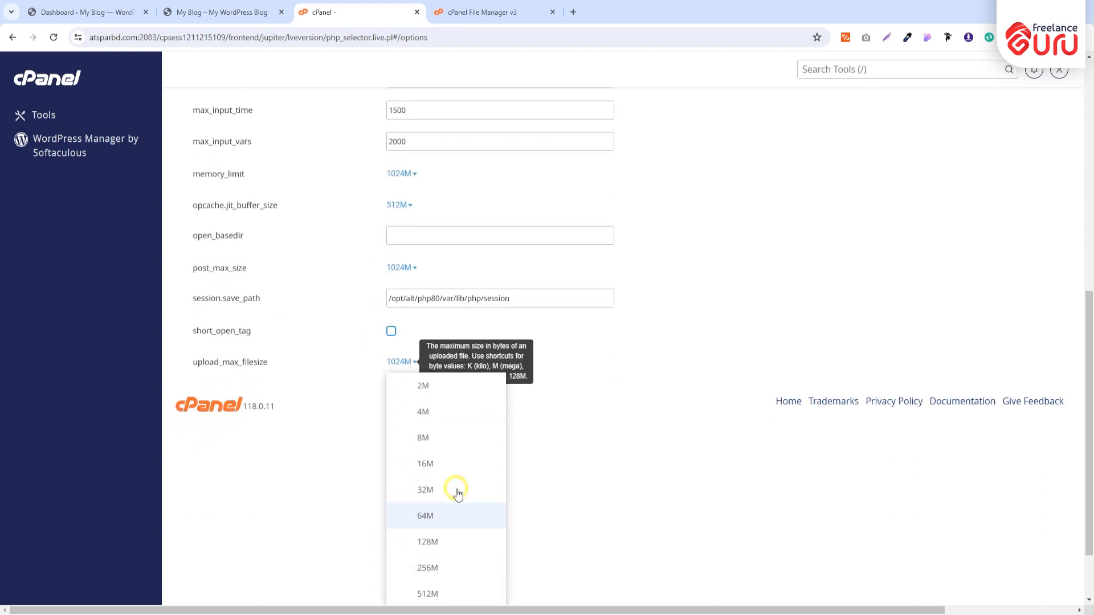
{"action": "scroll", "coordinate": [572, 342], "scroll_direction": "up", "scroll_amount": 7}
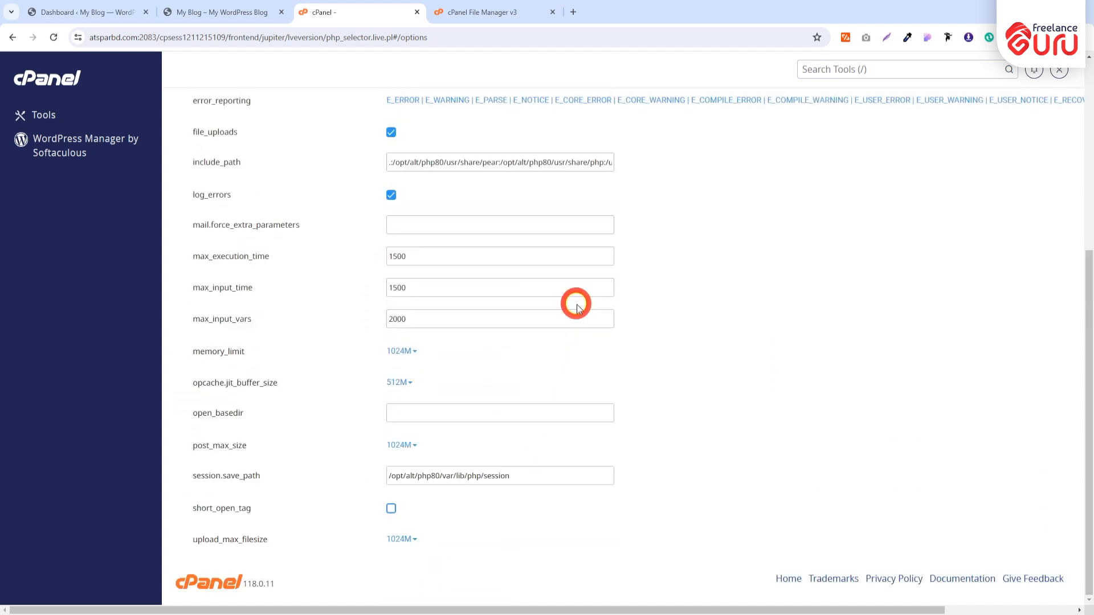
{"action": "scroll", "coordinate": [572, 318], "scroll_direction": "up", "scroll_amount": 4}
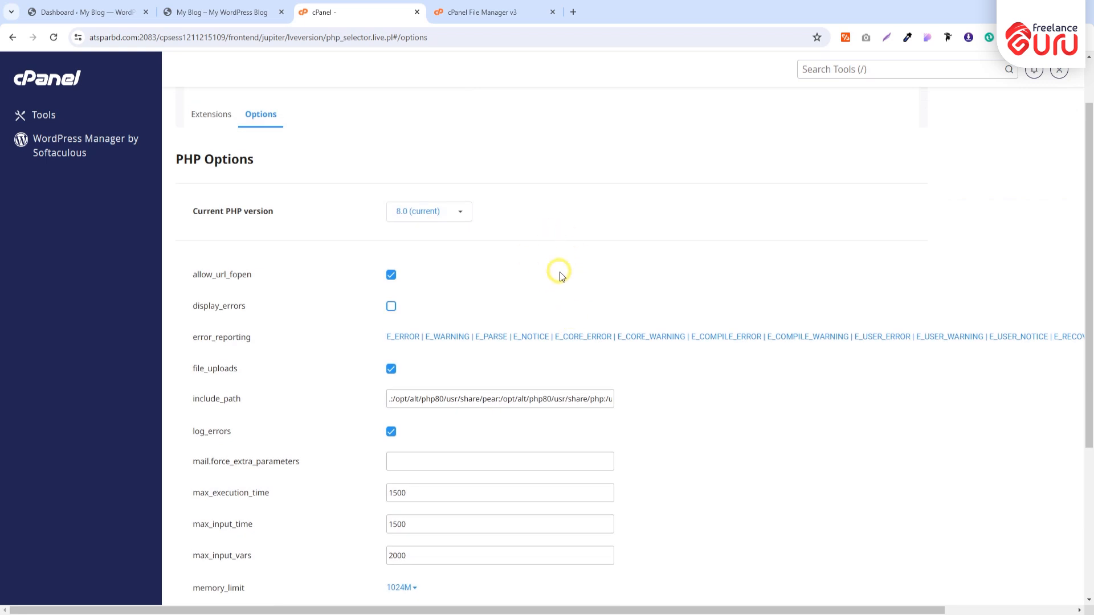
Step: Glance at the blog page, and examine the PHP versions selectable in the PHP options without switching version
{"action": "left_click", "coordinate": [231, 5]}
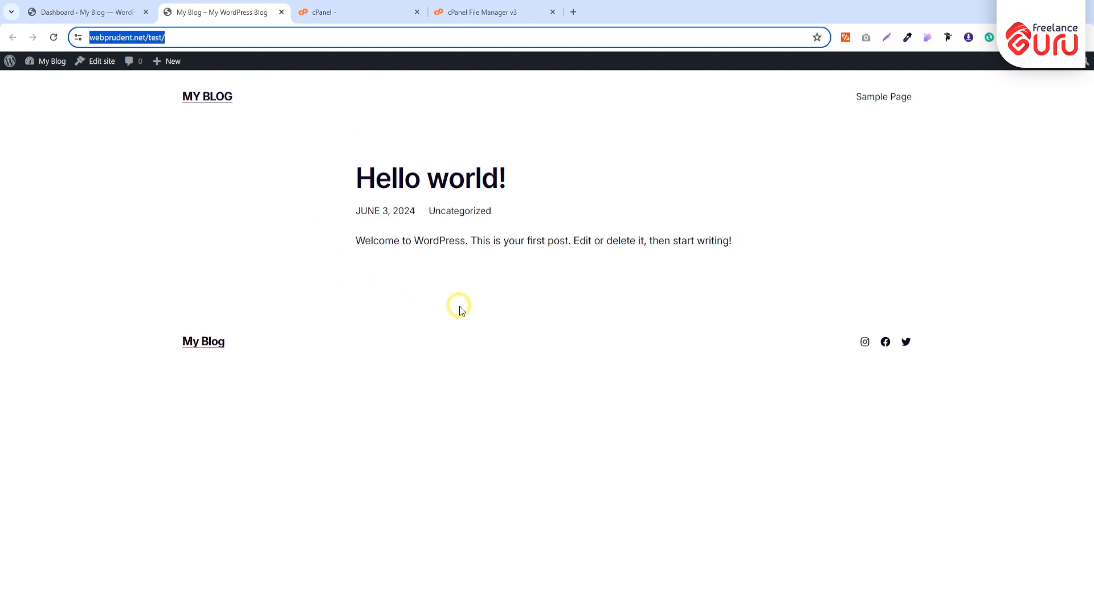
{"action": "left_click", "coordinate": [337, 13]}
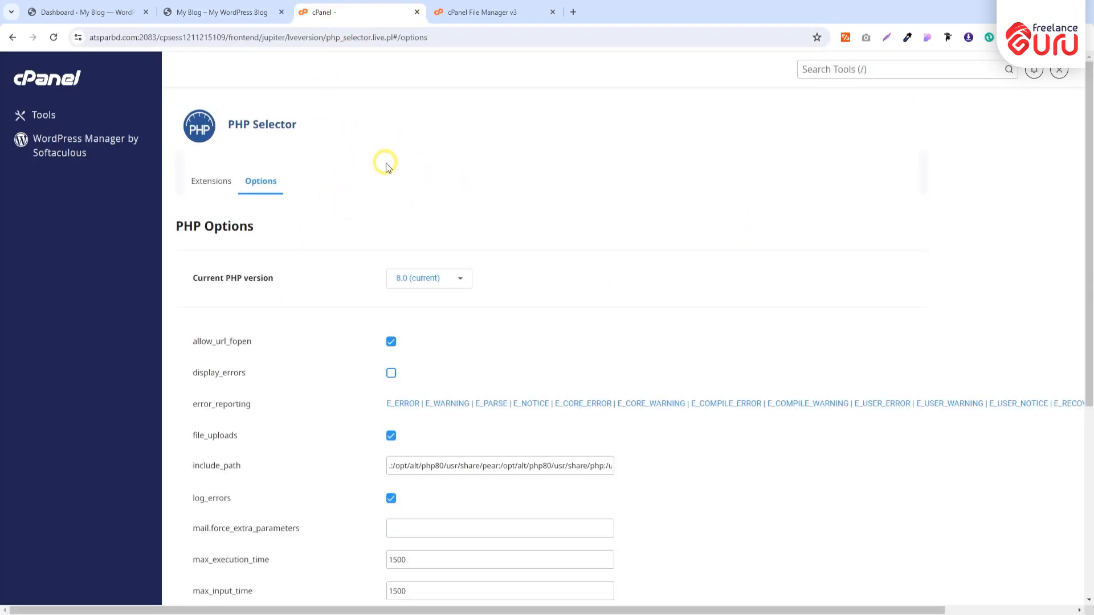
{"action": "scroll", "coordinate": [385, 163], "scroll_direction": "down", "scroll_amount": 1}
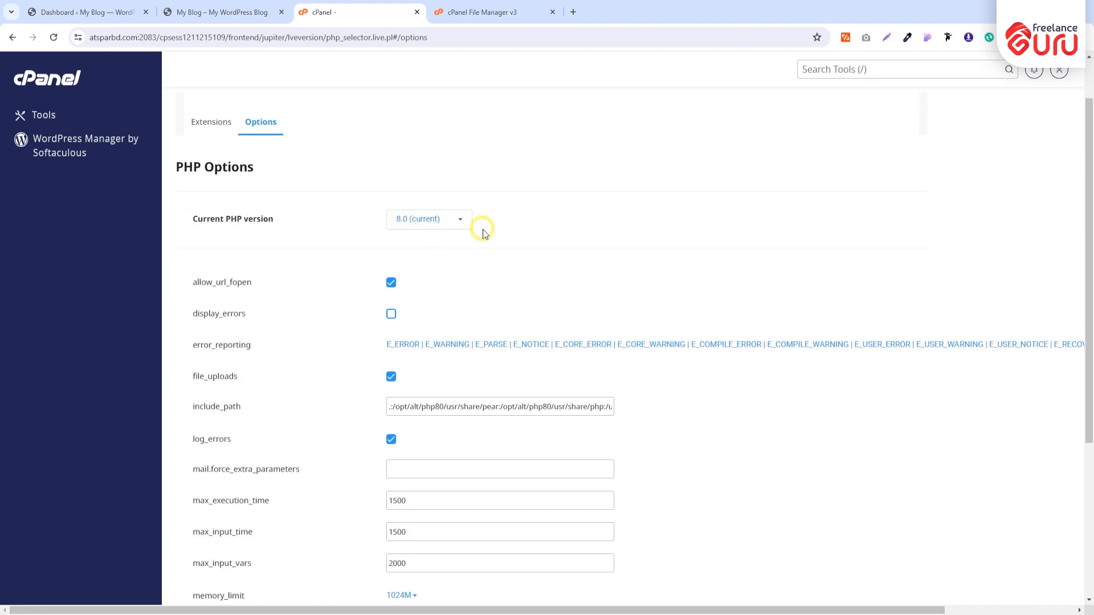
{"action": "left_click", "coordinate": [415, 220]}
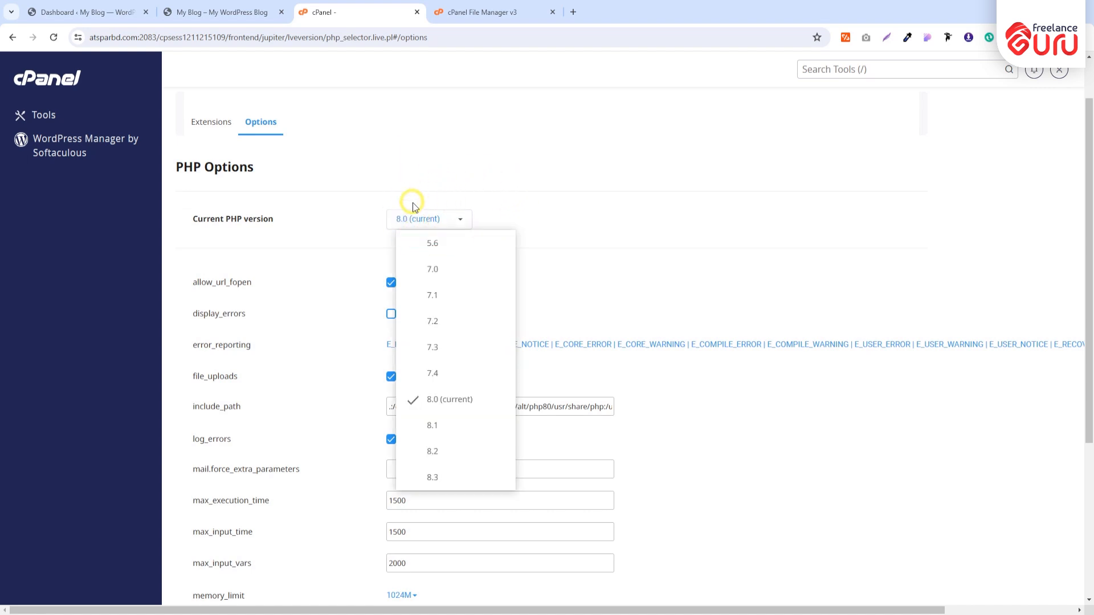
{"action": "left_click", "coordinate": [330, 222]}
{"action": "left_click_drag", "start_coordinate": [288, 220], "coordinate": [183, 219]}
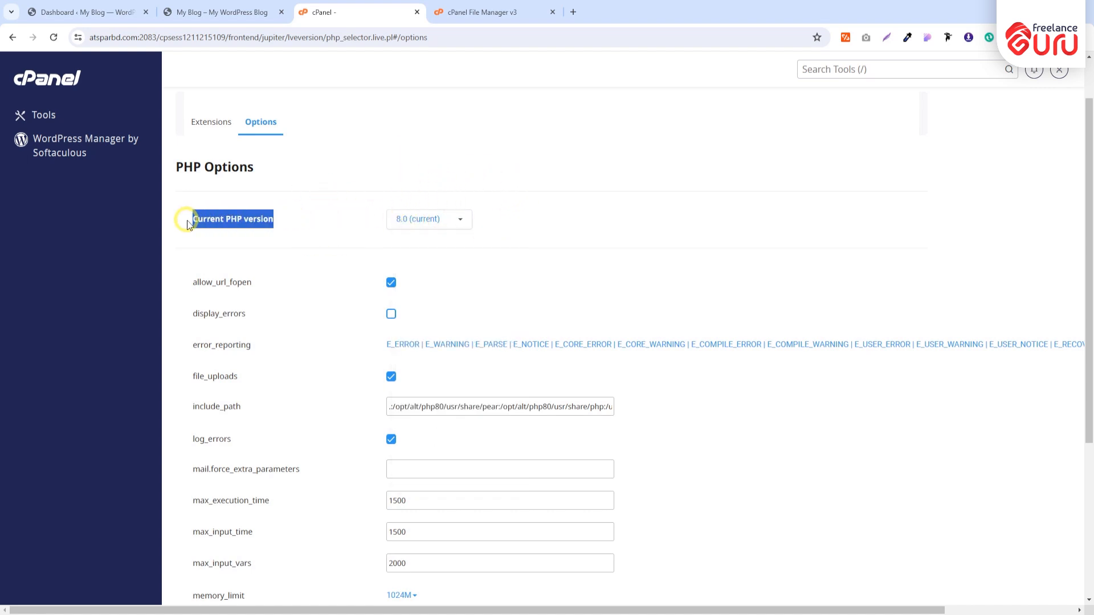
{"action": "left_click", "coordinate": [304, 215]}
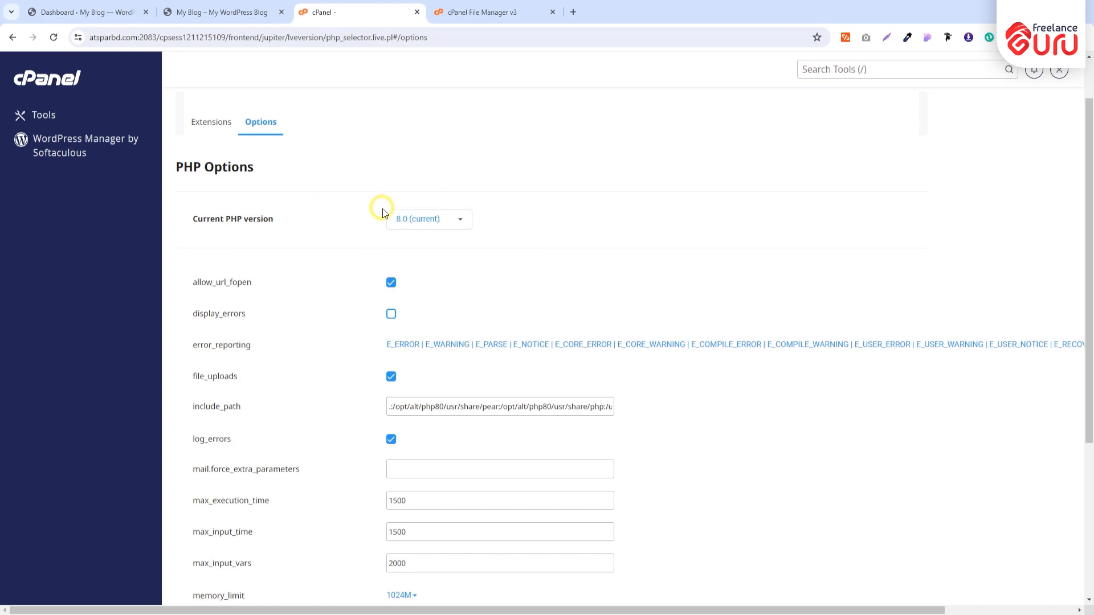
{"action": "left_click", "coordinate": [448, 218]}
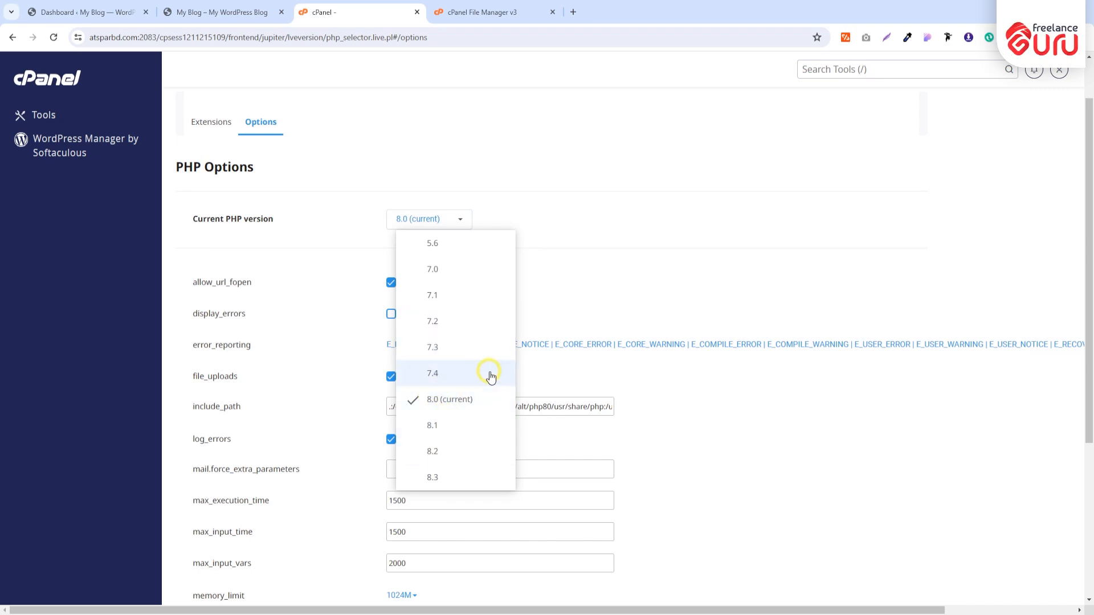
{"action": "left_click", "coordinate": [509, 221]}
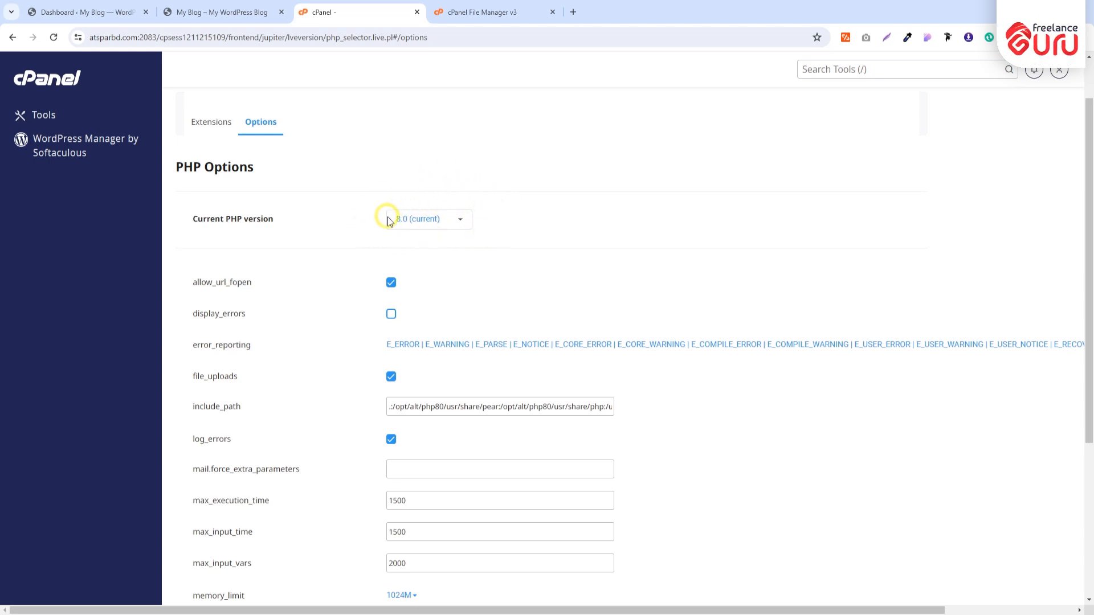
{"action": "left_click", "coordinate": [448, 223]}
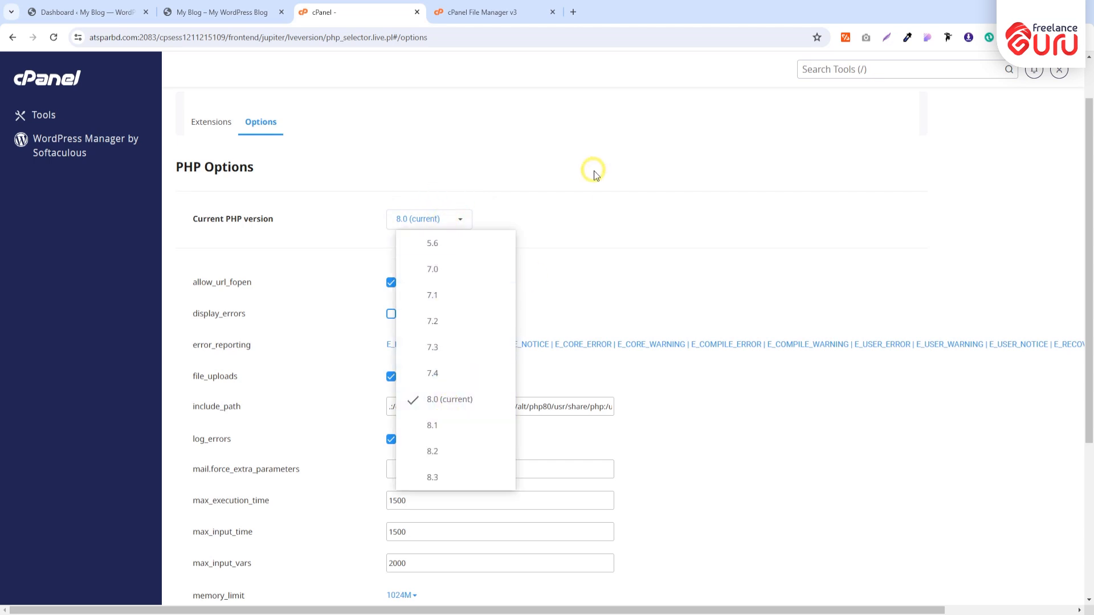
{"action": "left_click", "coordinate": [572, 222]}
Step: Check the blog's front page once more and return to the start of the PHP options page
{"action": "left_click", "coordinate": [239, 13]}
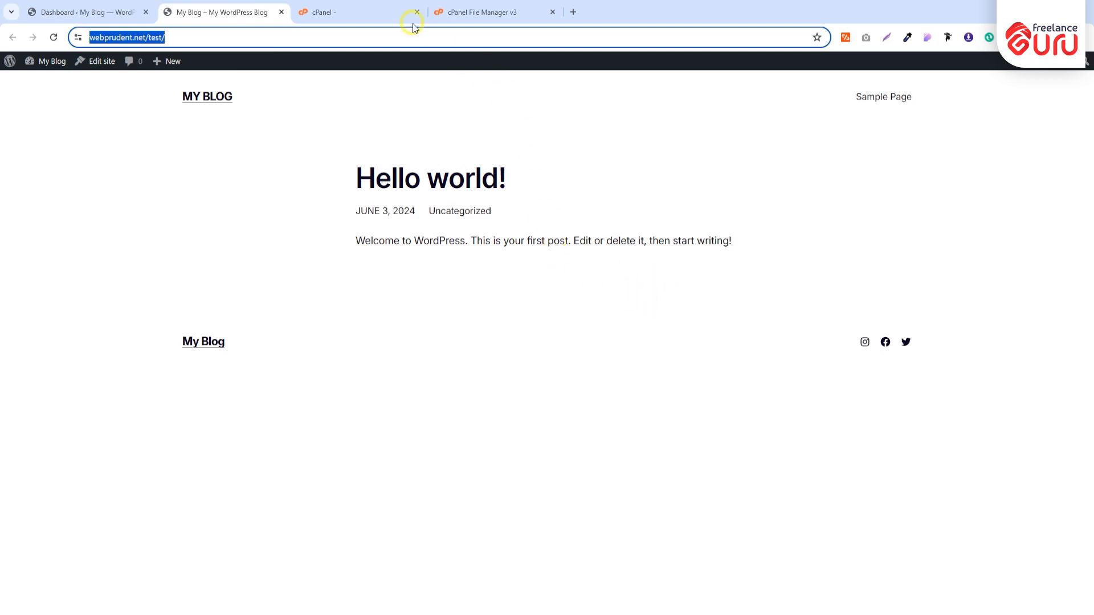
{"action": "left_click", "coordinate": [344, 13]}
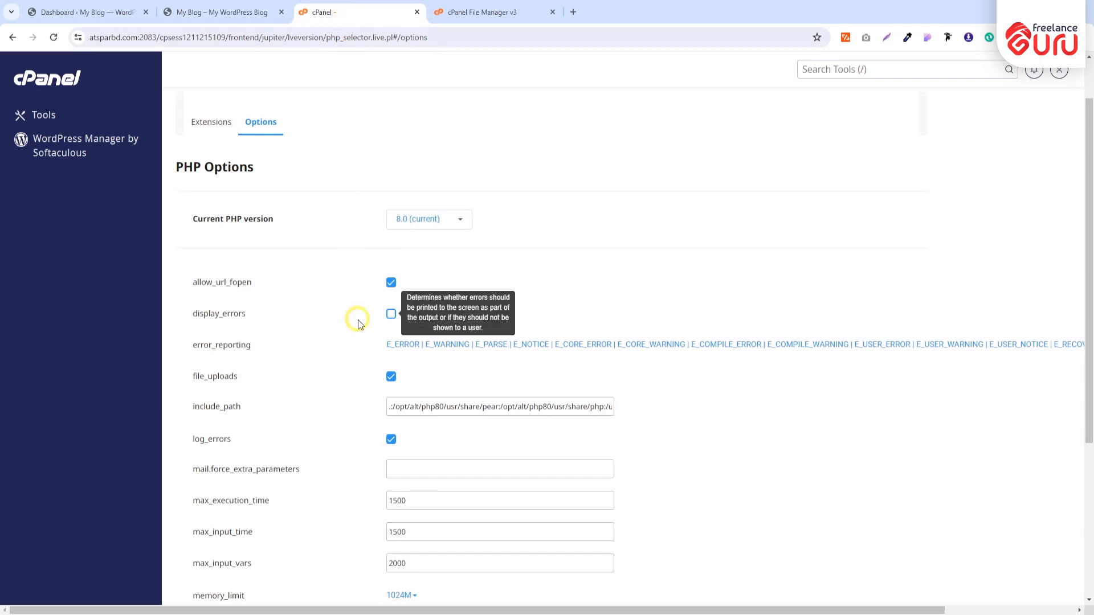
{"action": "scroll", "coordinate": [333, 253], "scroll_direction": "up", "scroll_amount": 1}
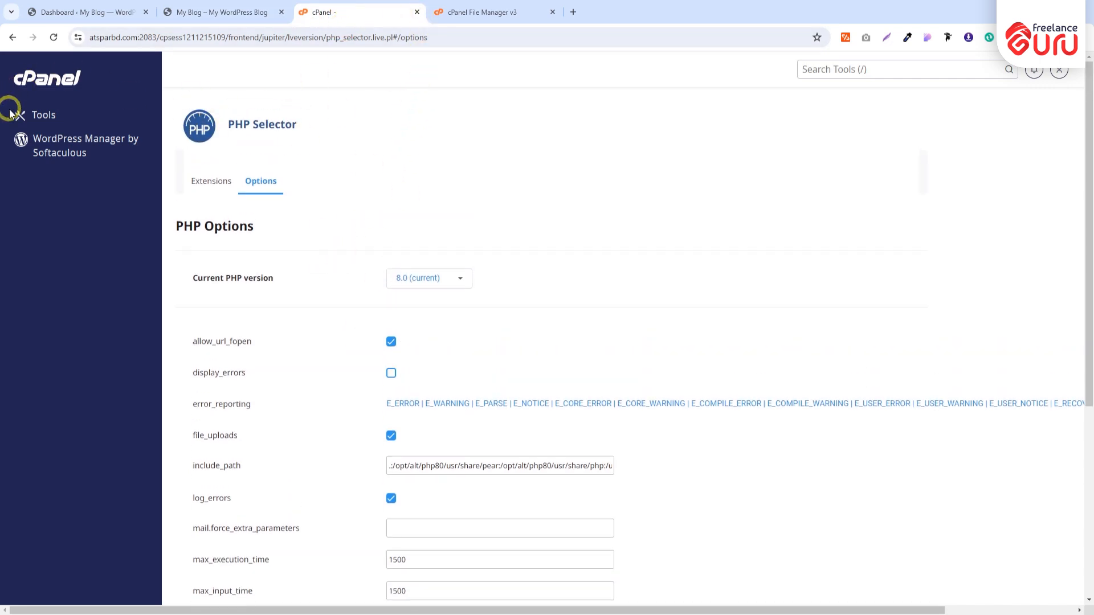
Step: Return to the cPanel Tools page, and open the WordPress dashboard of the blog
{"action": "left_click", "coordinate": [39, 113]}
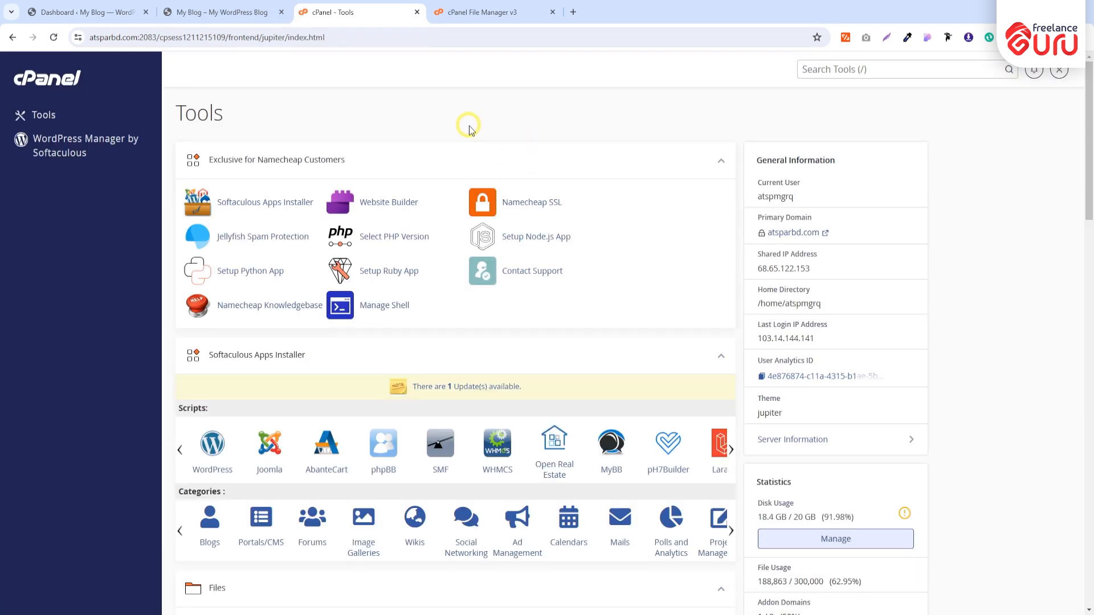
{"action": "left_click", "coordinate": [256, 3]}
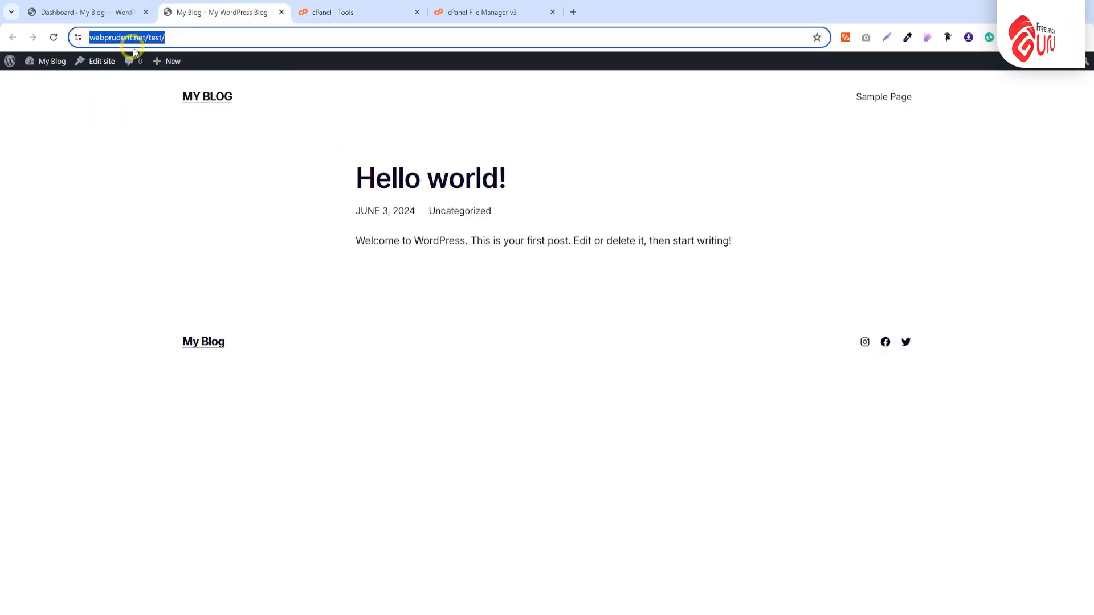
{"action": "mouse_move", "coordinate": [59, 61]}
{"action": "left_click", "coordinate": [40, 88]}
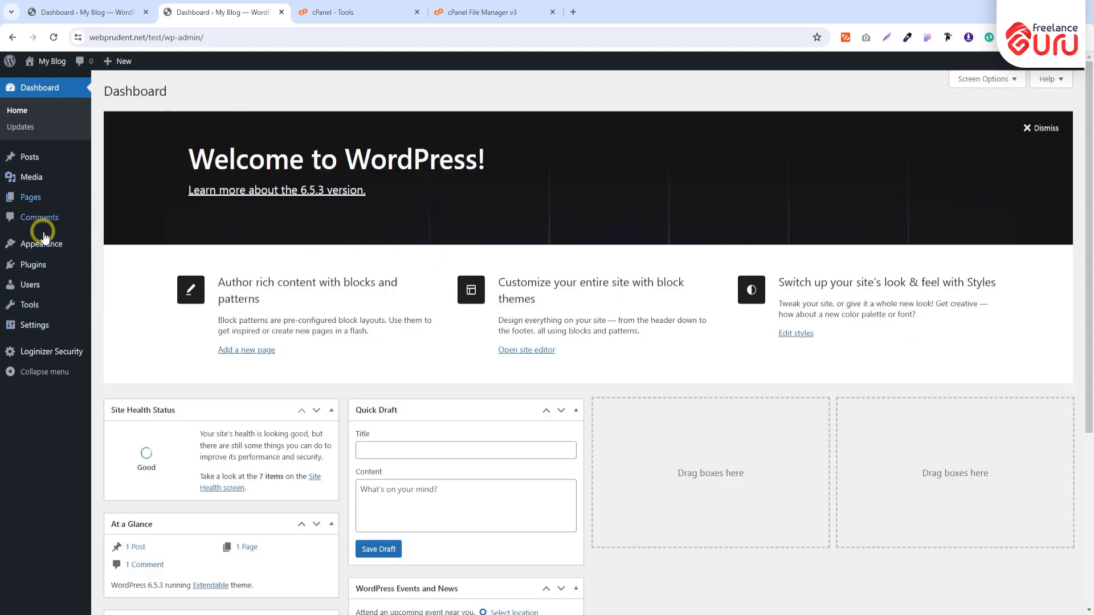
Step: Select every plugin on the blog's Plugins page and apply the Deactivate bulk action
{"action": "mouse_move", "coordinate": [54, 274]}
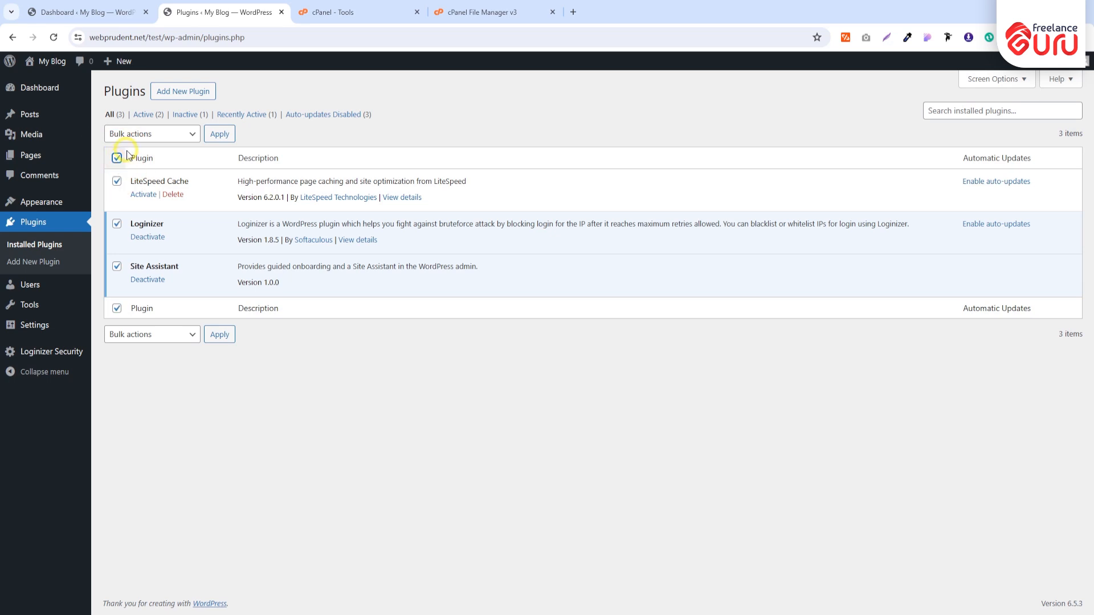
{"action": "left_click", "coordinate": [140, 135]}
{"action": "left_click", "coordinate": [145, 170]}
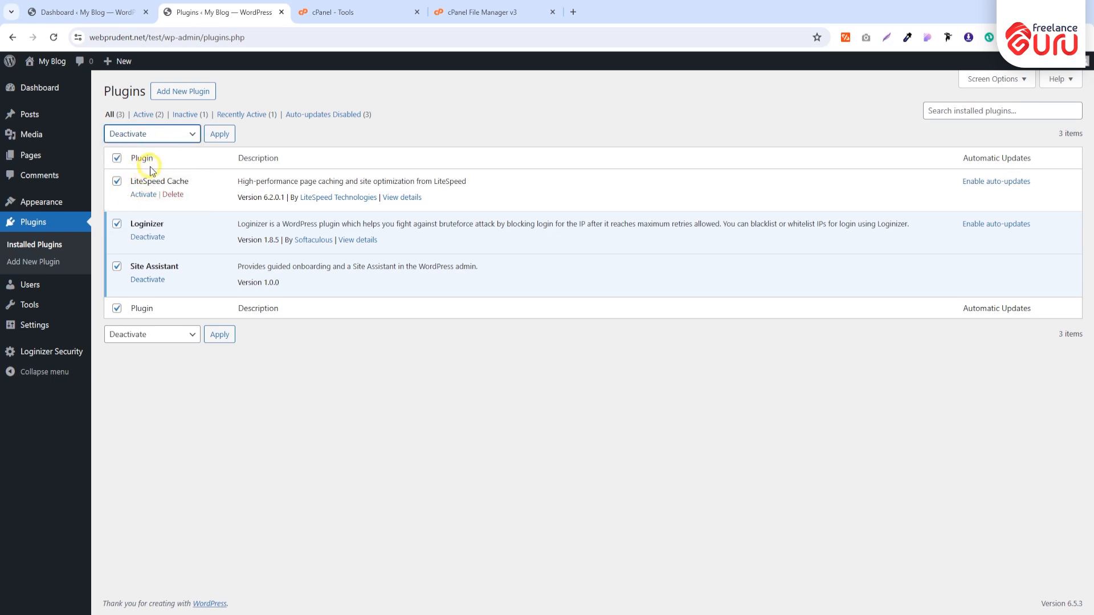
{"action": "left_click", "coordinate": [161, 134]}
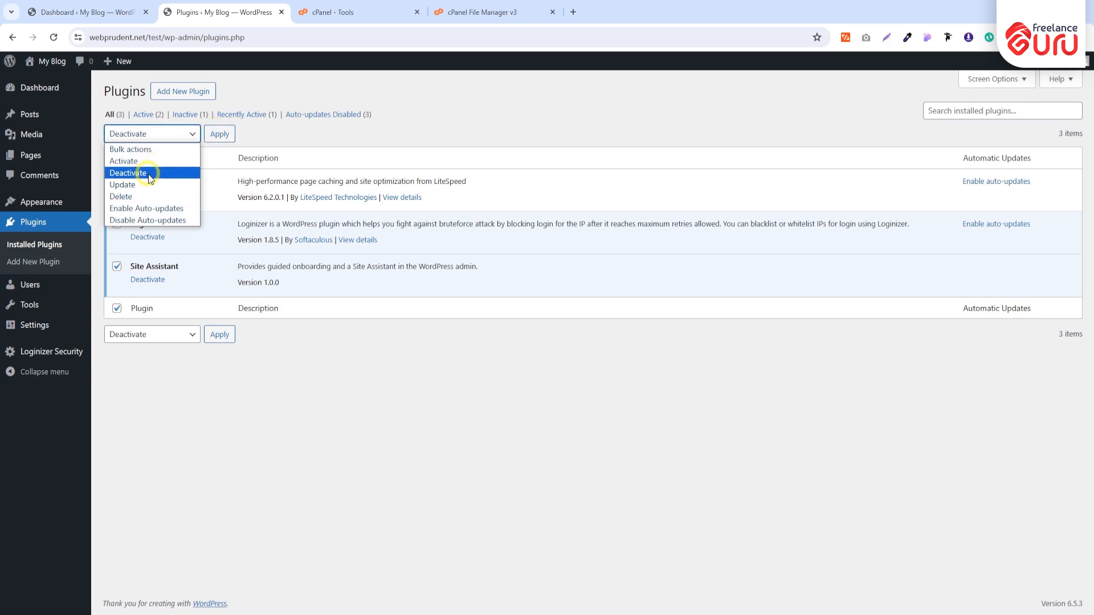
{"action": "left_click", "coordinate": [222, 136]}
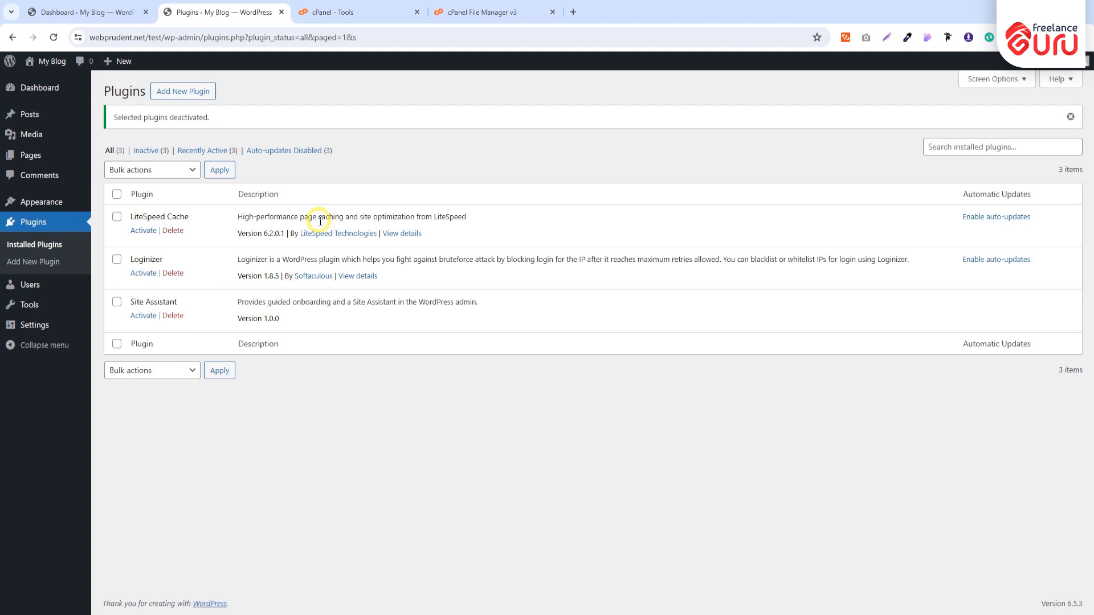
Step: Select all the plugins again and apply the Activate bulk action to them
{"action": "left_click", "coordinate": [117, 195]}
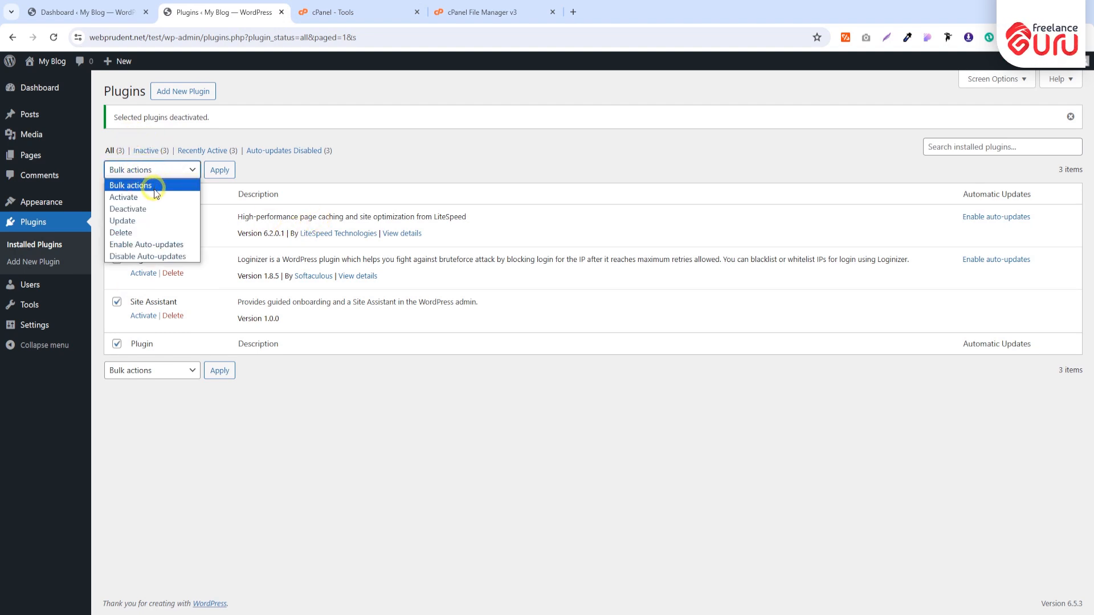
{"action": "left_click", "coordinate": [153, 195]}
{"action": "left_click", "coordinate": [226, 170]}
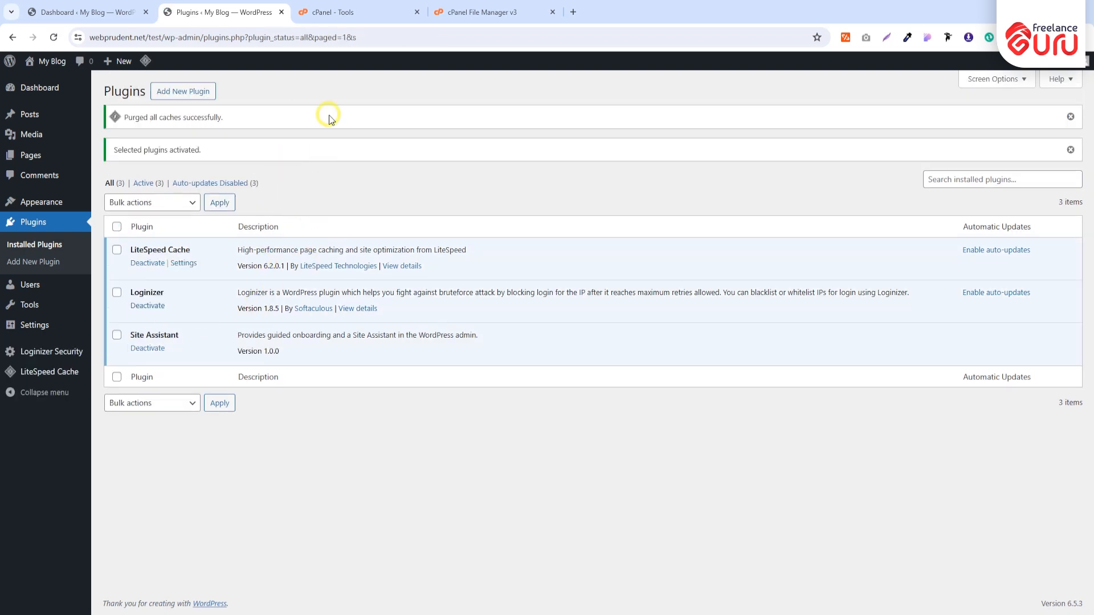
Step: Open cPanel's File Manager and go to the WordPress installation folder webprudent.net/test
{"action": "left_click", "coordinate": [331, 11]}
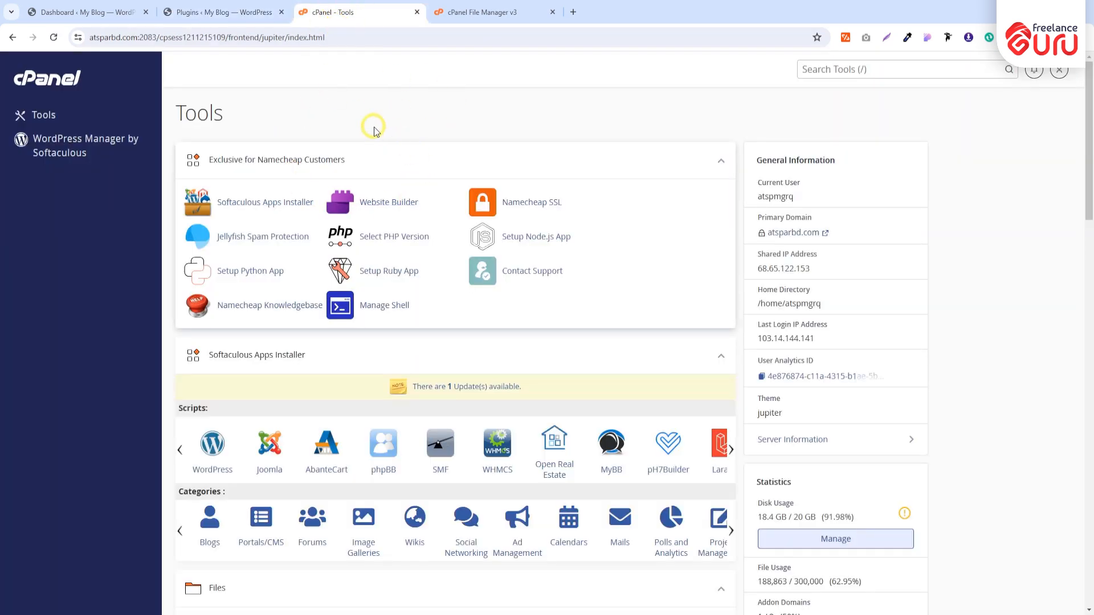
{"action": "scroll", "coordinate": [359, 222], "scroll_direction": "down", "scroll_amount": 5}
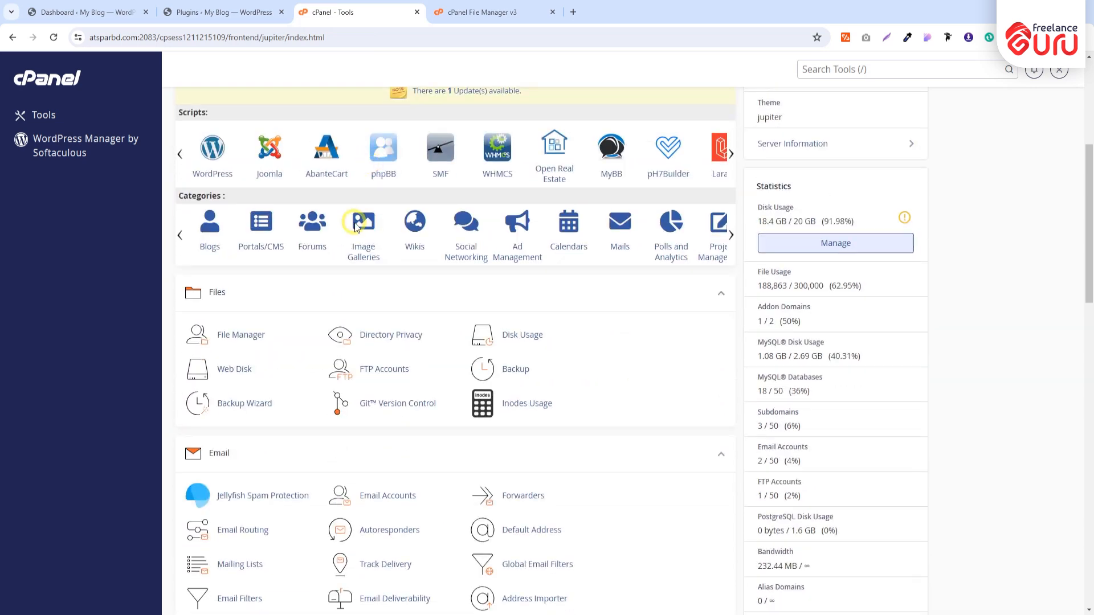
{"action": "left_click", "coordinate": [231, 334]}
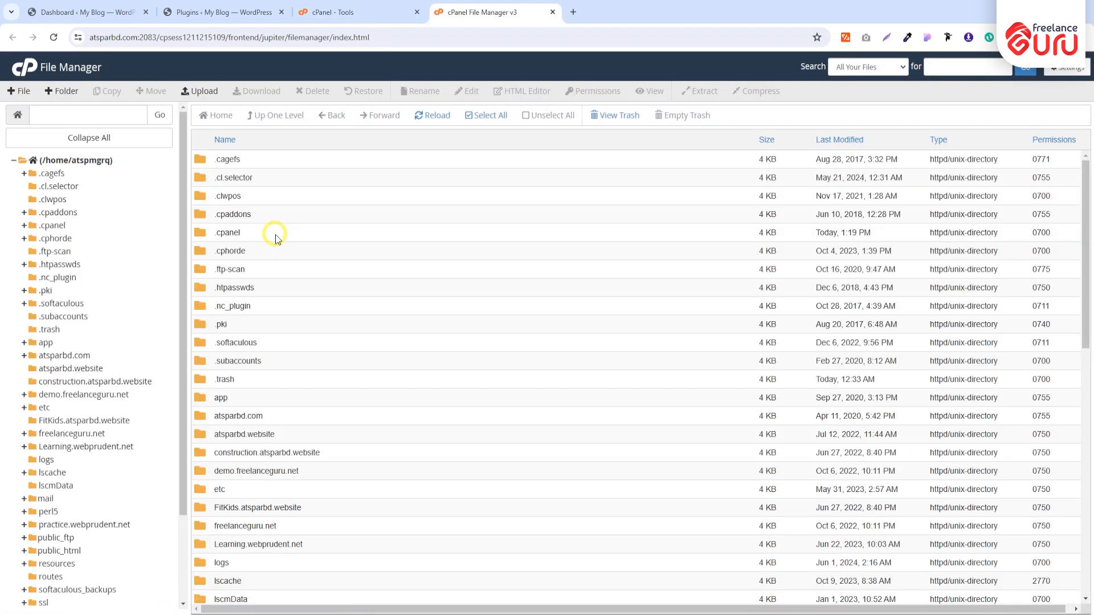
{"action": "scroll", "coordinate": [275, 238], "scroll_direction": "down", "scroll_amount": 10}
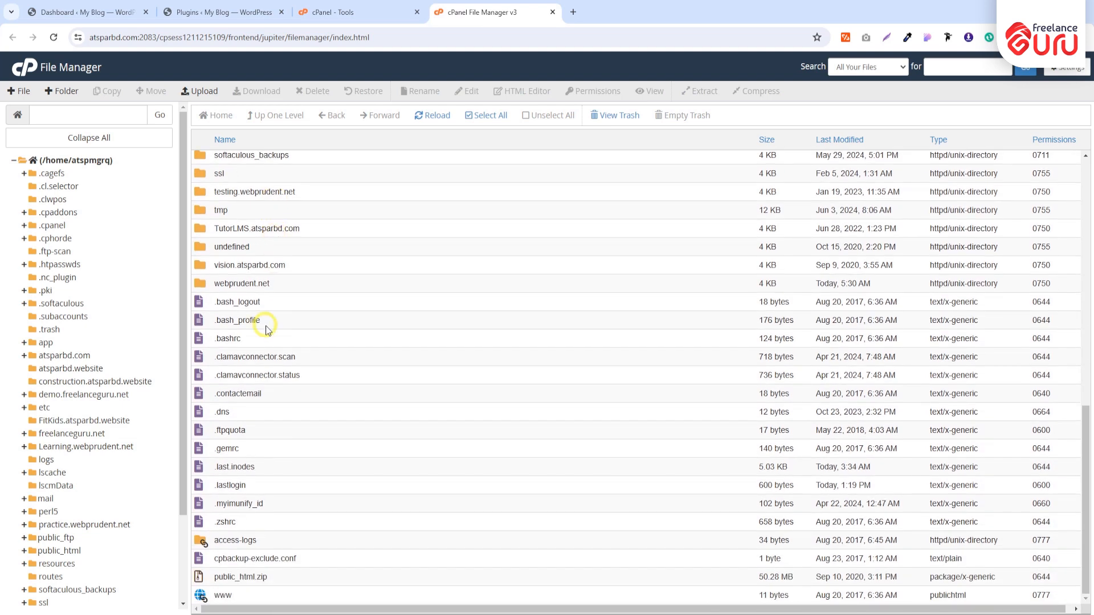
{"action": "scroll", "coordinate": [264, 304], "scroll_direction": "up", "scroll_amount": 3}
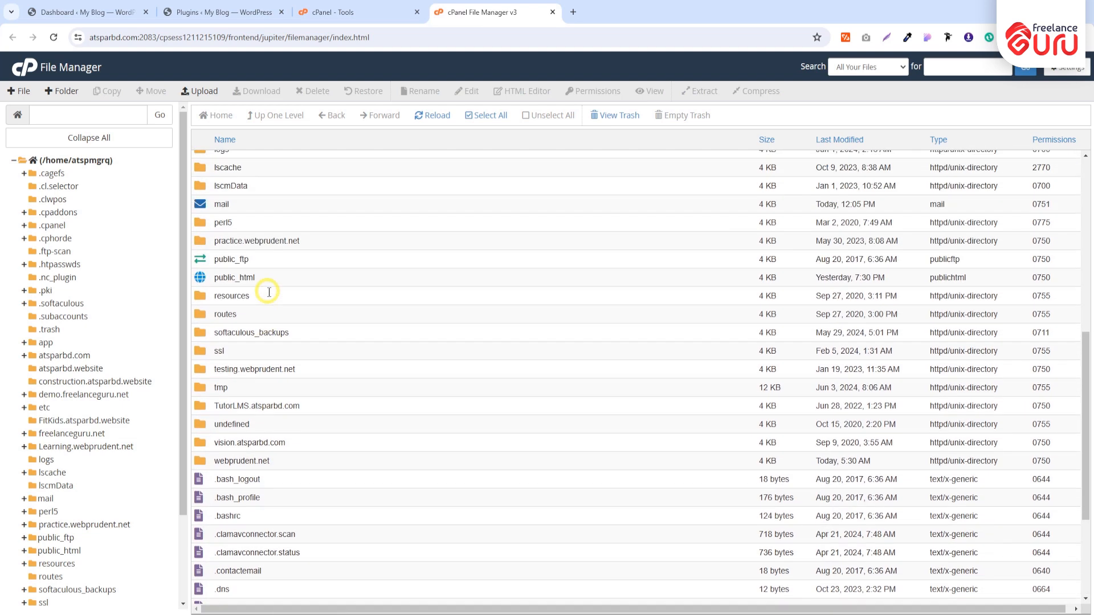
{"action": "scroll", "coordinate": [266, 301], "scroll_direction": "down", "scroll_amount": 2}
{"action": "double_click", "coordinate": [198, 343]}
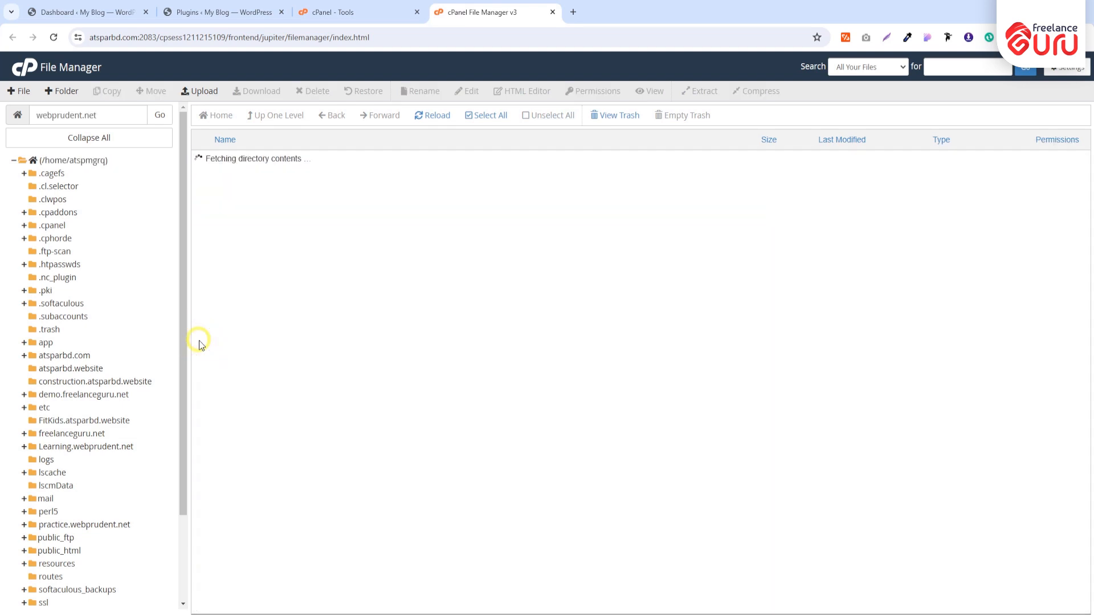
{"action": "double_click", "coordinate": [204, 286]}
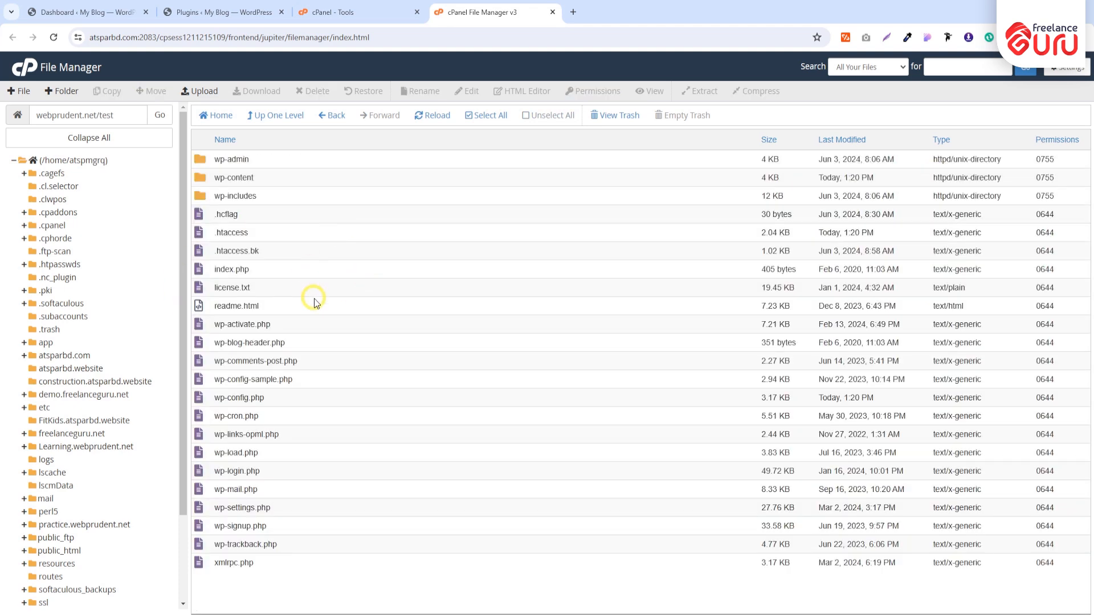
Step: Open the plugins folder inside wp-content of the test installation
{"action": "double_click", "coordinate": [199, 178]}
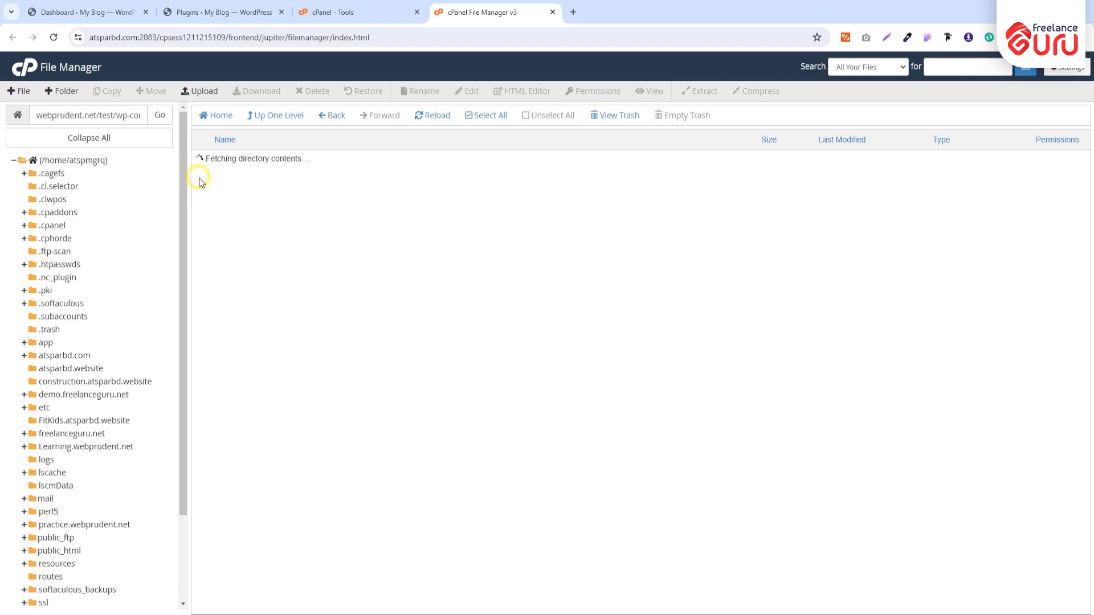
{"action": "left_click", "coordinate": [276, 162]}
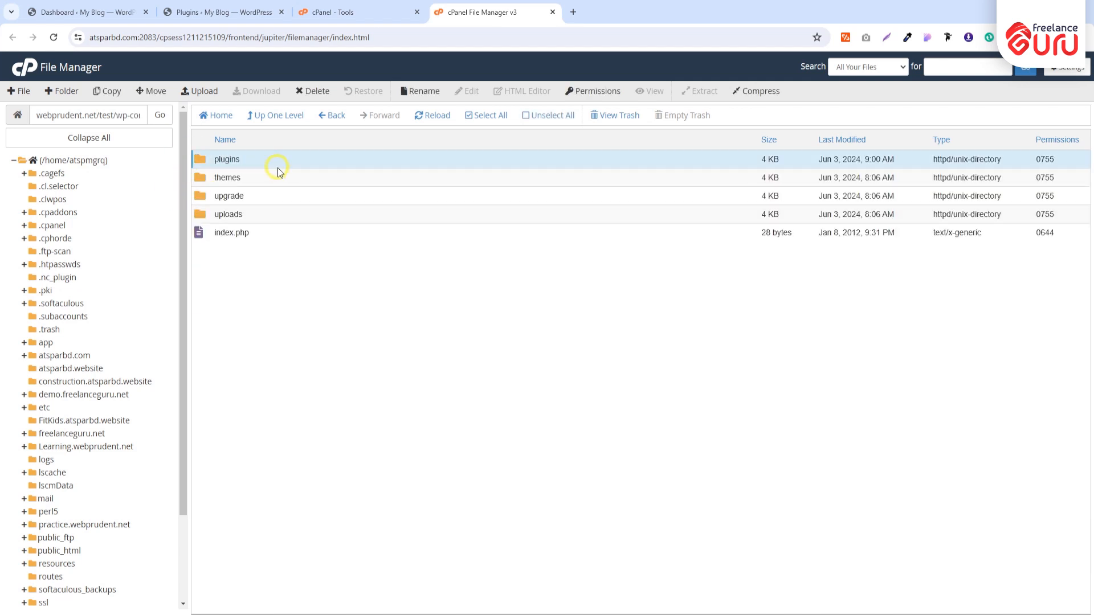
{"action": "left_click", "coordinate": [201, 161]}
{"action": "left_click", "coordinate": [201, 161]}
{"action": "double_click", "coordinate": [197, 159]}
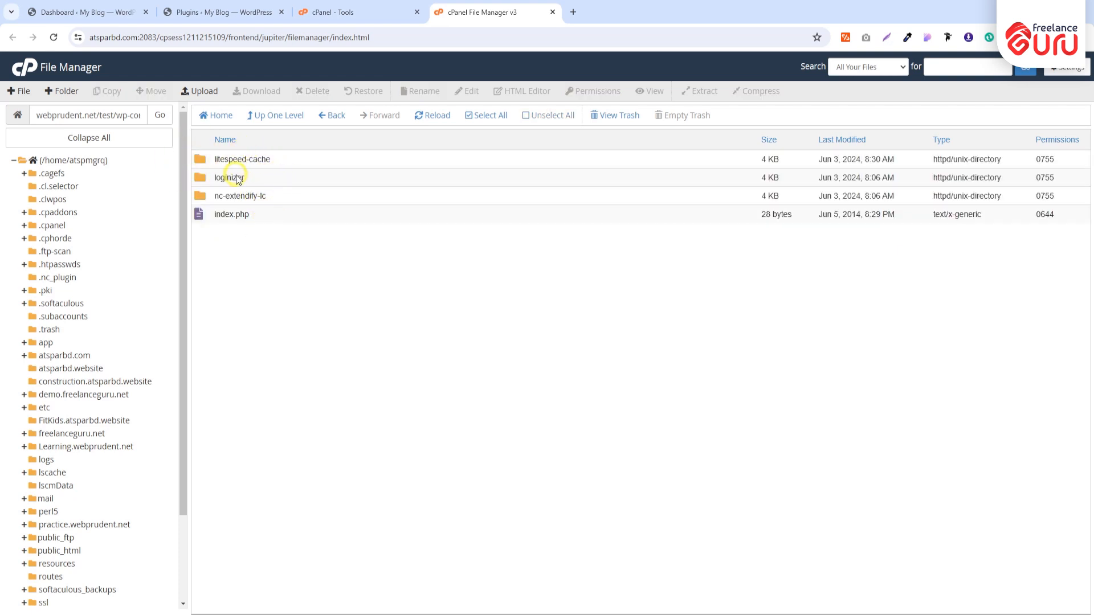
Step: Compare the plugin folders with the installed plugins listed in WordPress, and return to the File Manager
{"action": "left_click", "coordinate": [208, 17]}
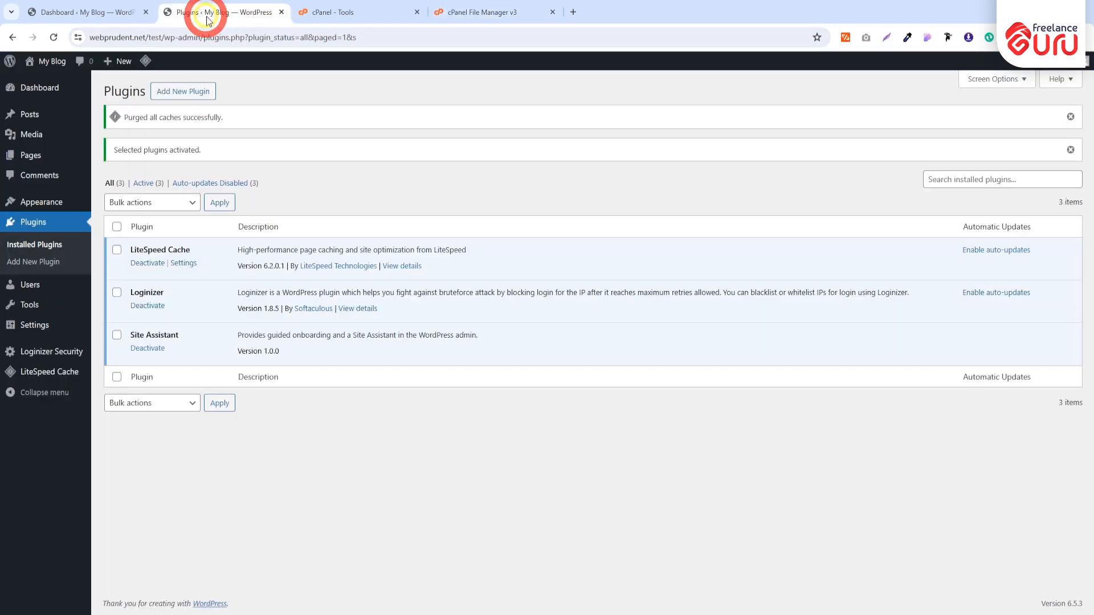
{"action": "left_click", "coordinate": [306, 13]}
{"action": "left_click", "coordinate": [455, 13]}
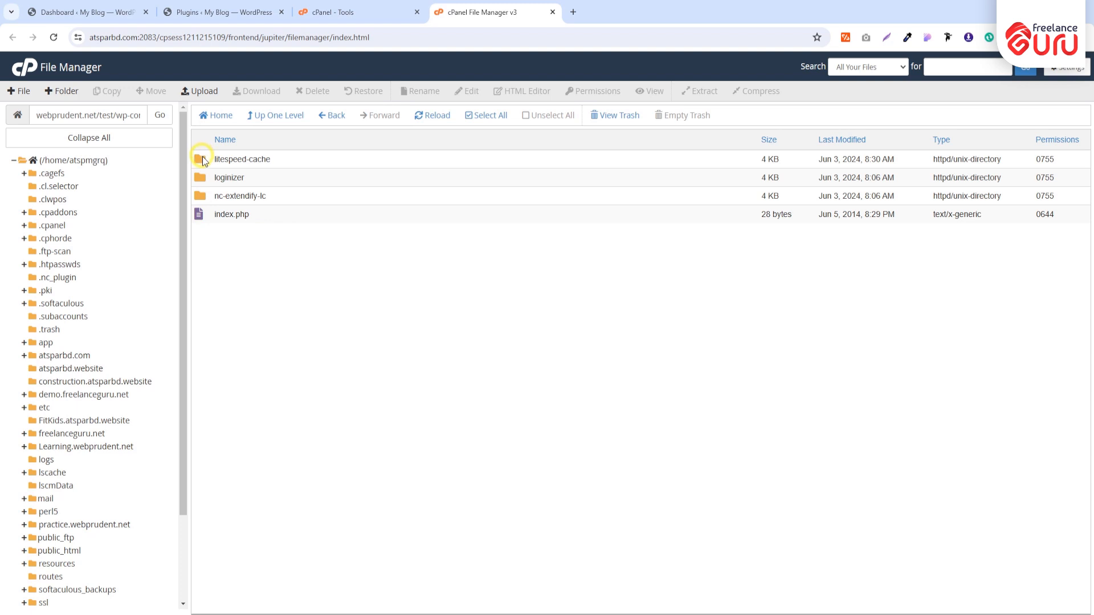
Step: Select the litespeed-cache, loginizer and nc-extendify-lc folders and check the available actions without applying any
{"action": "left_click", "coordinate": [203, 161]}
{"action": "left_click", "coordinate": [198, 174], "text": "shift"}
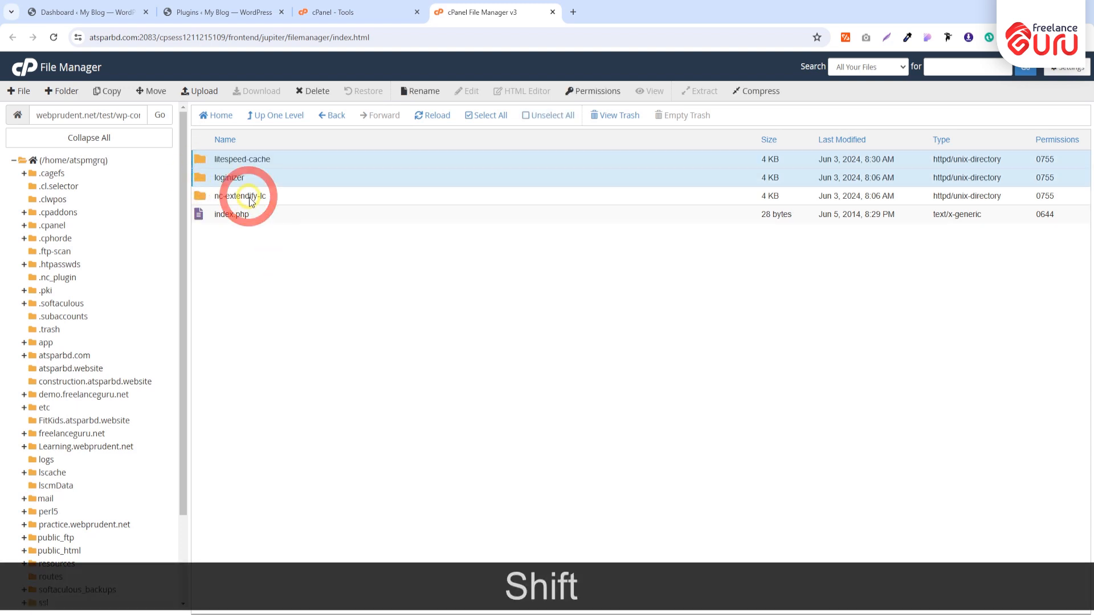
{"action": "left_click", "coordinate": [200, 197], "text": "shift"}
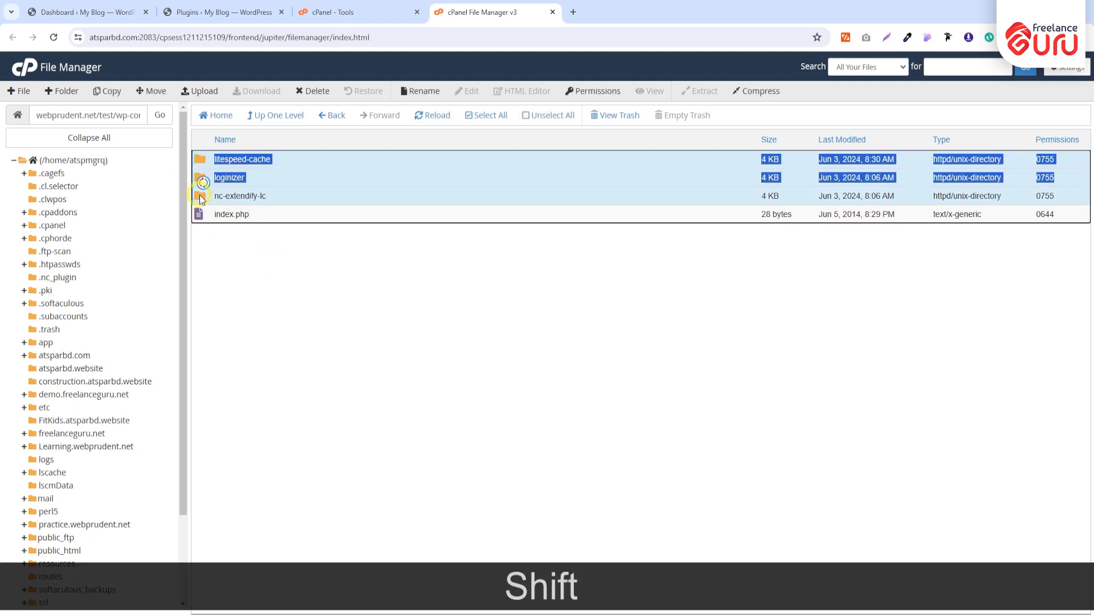
{"action": "left_click", "coordinate": [286, 219]}
{"action": "left_click", "coordinate": [200, 159]}
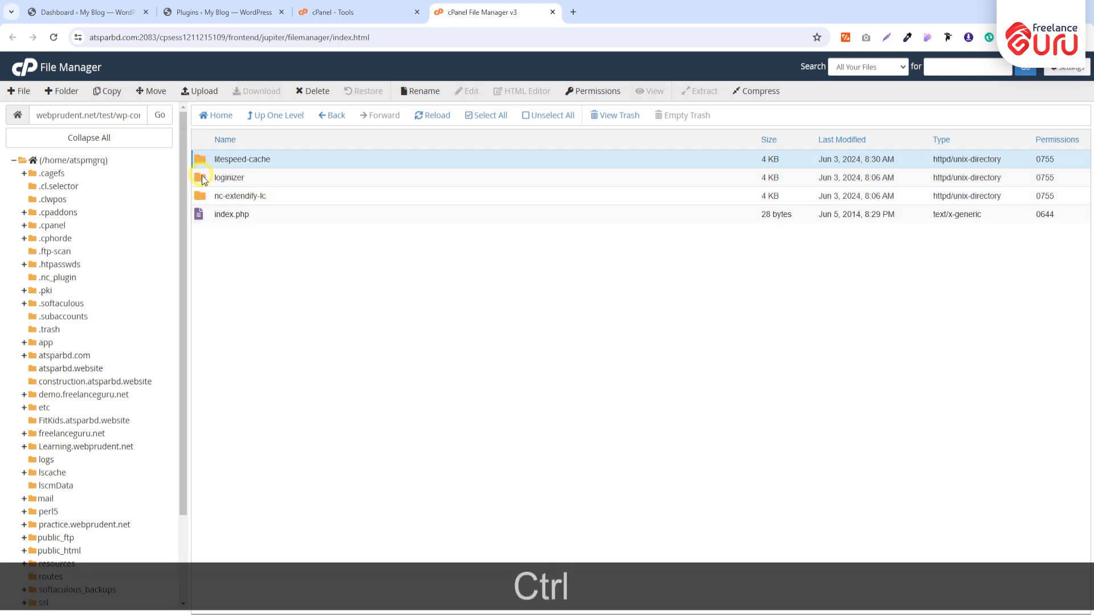
{"action": "left_click", "coordinate": [201, 177], "text": "ctrl"}
{"action": "left_click", "coordinate": [201, 196], "text": "ctrl"}
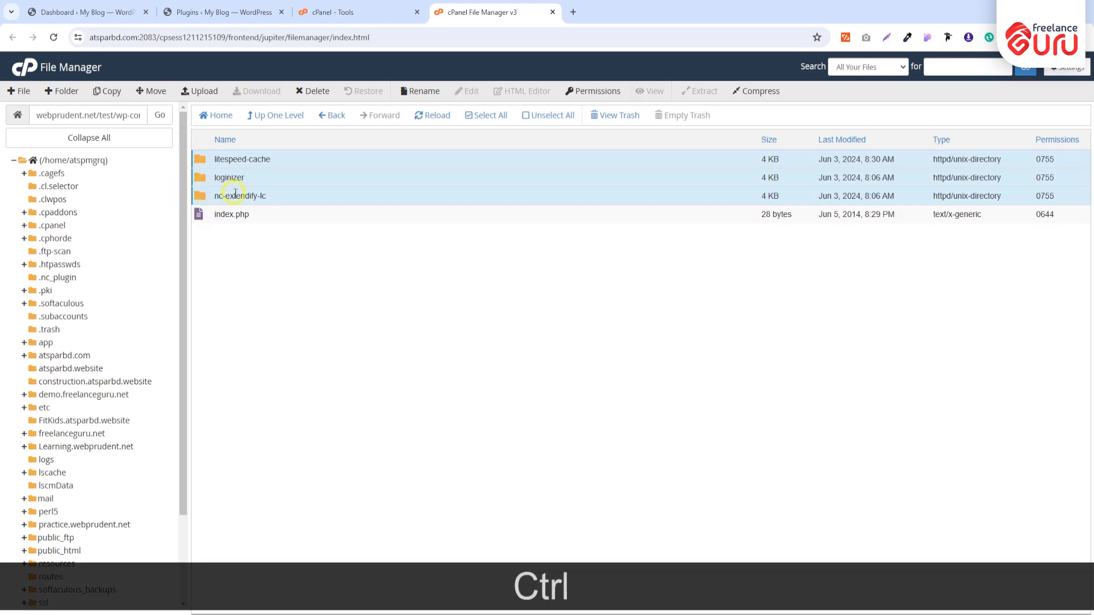
{"action": "right_click", "coordinate": [292, 161]}
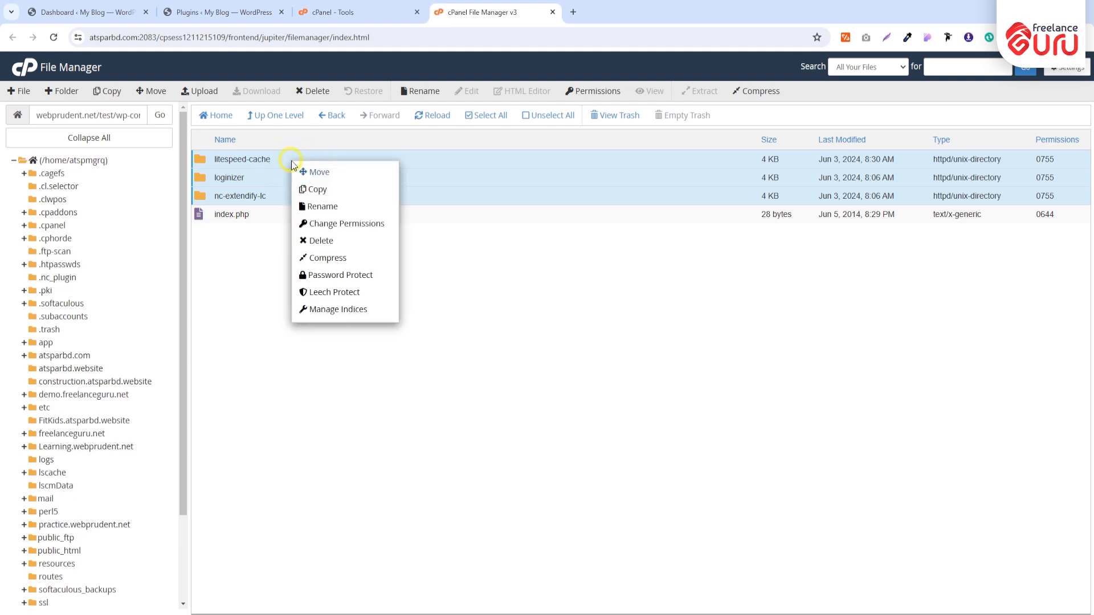
{"action": "left_click", "coordinate": [236, 260]}
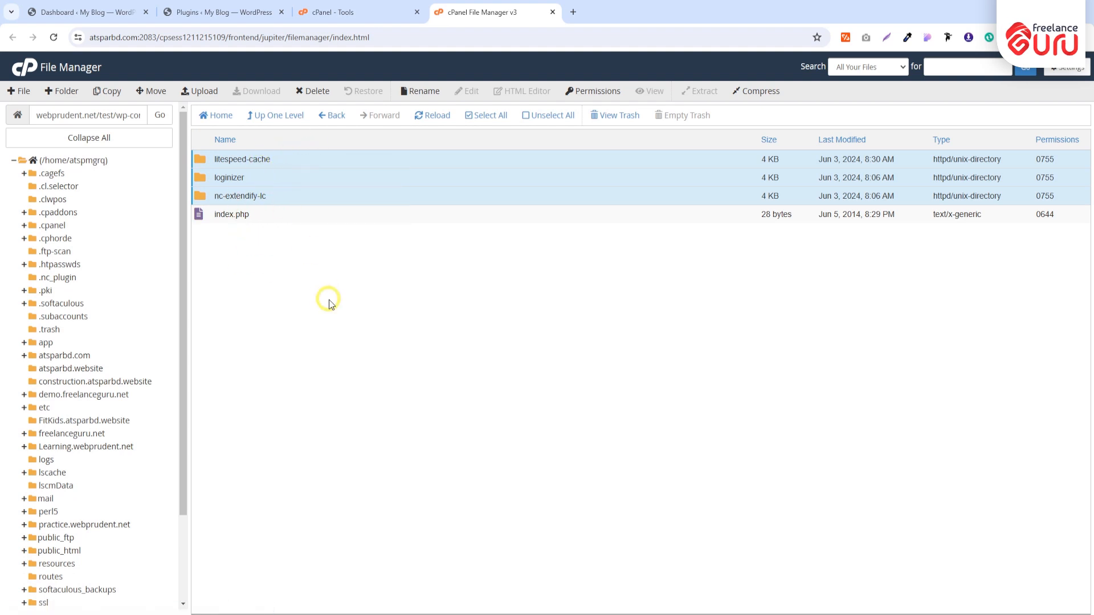
Step: Go back to wp-content, enter plugins_old as the new name for the plugins folder, and cancel the rename
{"action": "left_click", "coordinate": [332, 115]}
{"action": "left_click", "coordinate": [194, 162]}
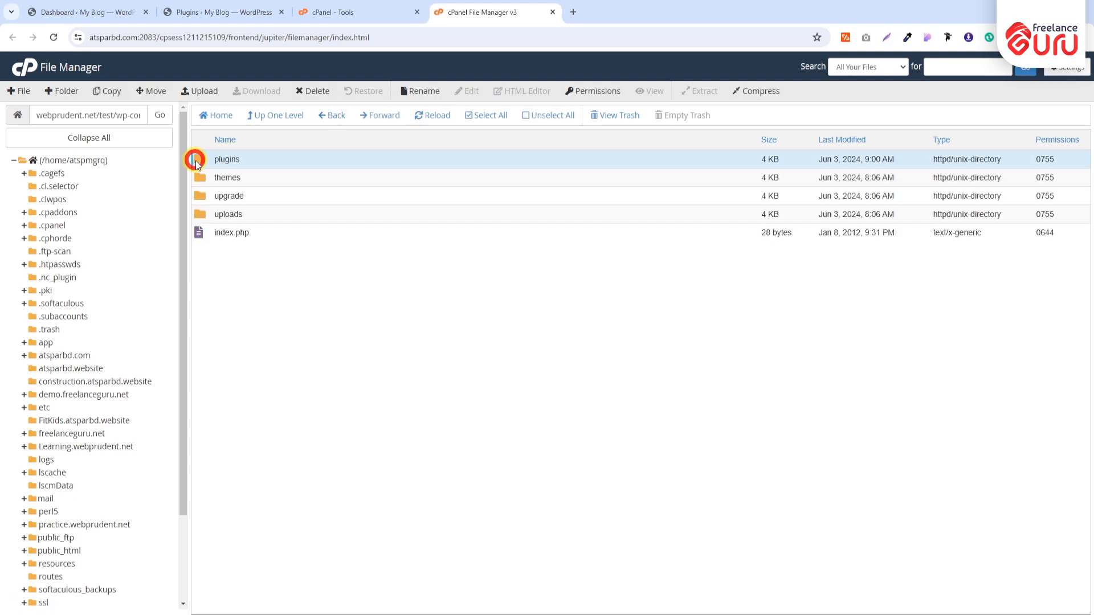
{"action": "right_click", "coordinate": [194, 162]}
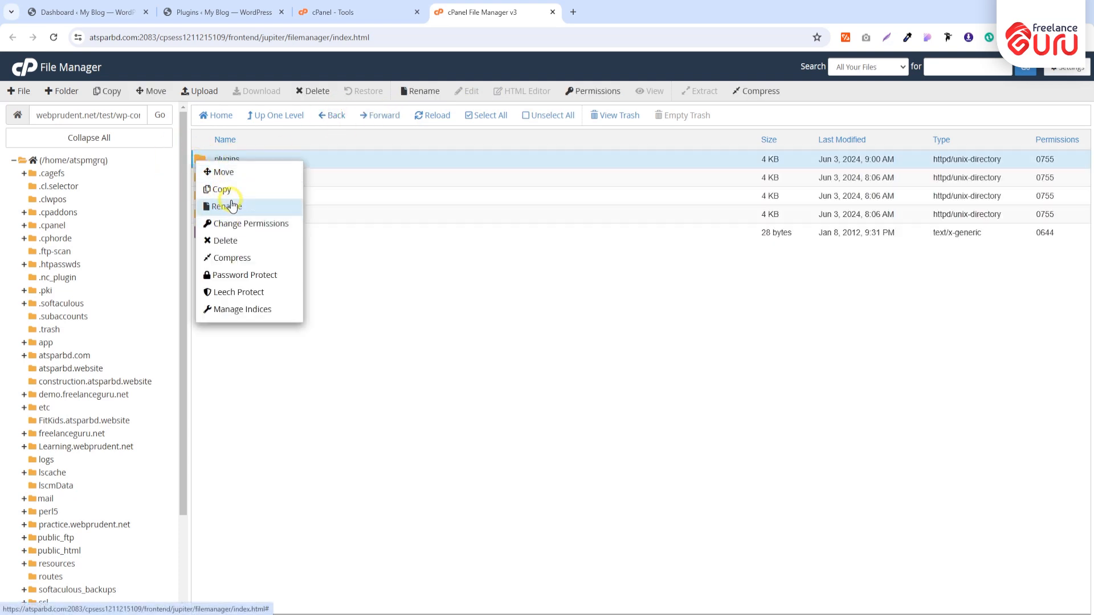
{"action": "left_click", "coordinate": [226, 206]}
{"action": "left_click", "coordinate": [464, 345]}
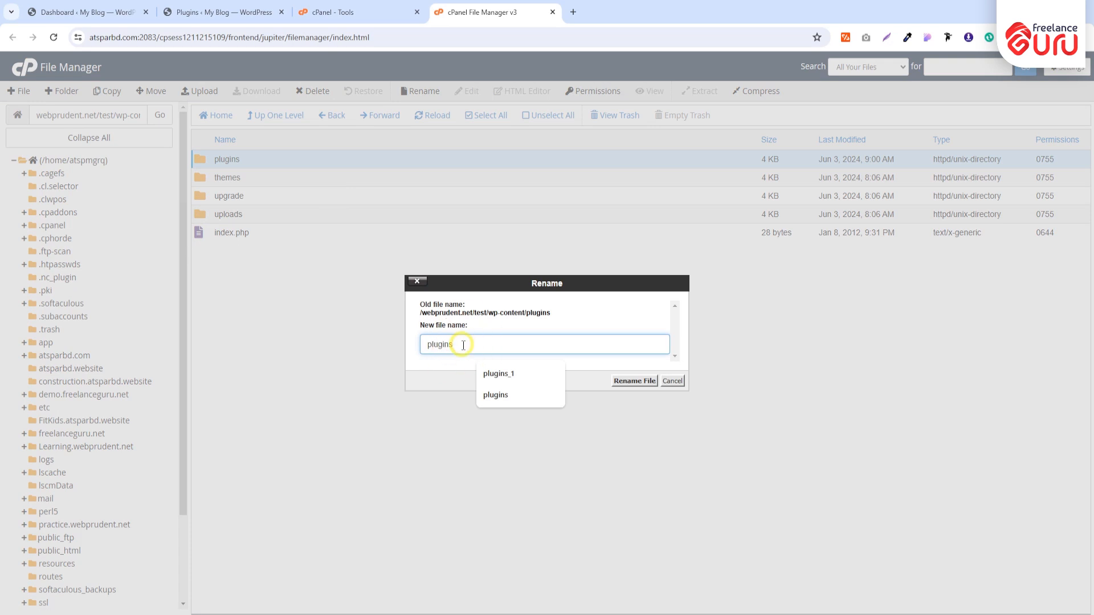
{"action": "type", "text": "_old"}
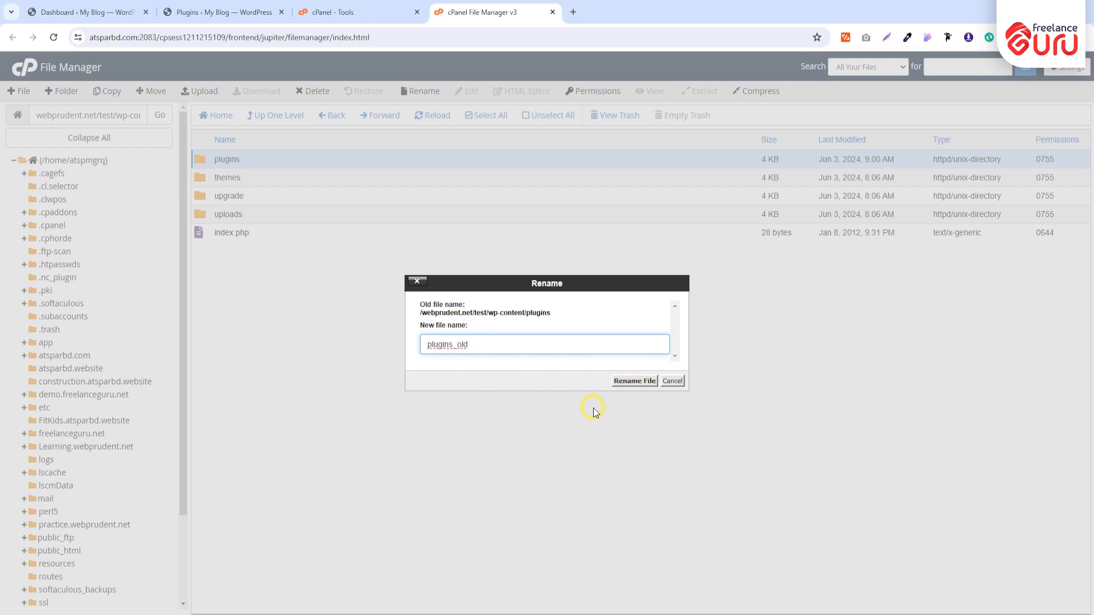
{"action": "left_click", "coordinate": [672, 380]}
{"action": "left_click", "coordinate": [420, 314]}
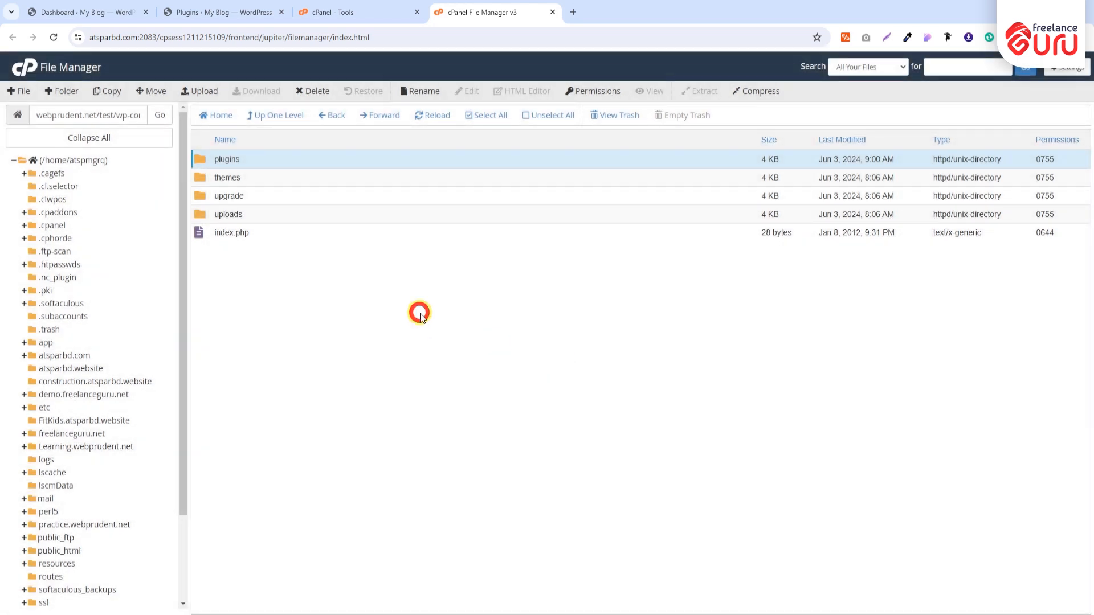
Step: Visit the blog's front page from its WordPress admin to check the site
{"action": "left_click", "coordinate": [222, 11]}
{"action": "mouse_move", "coordinate": [50, 61]}
{"action": "left_click", "coordinate": [41, 80]}
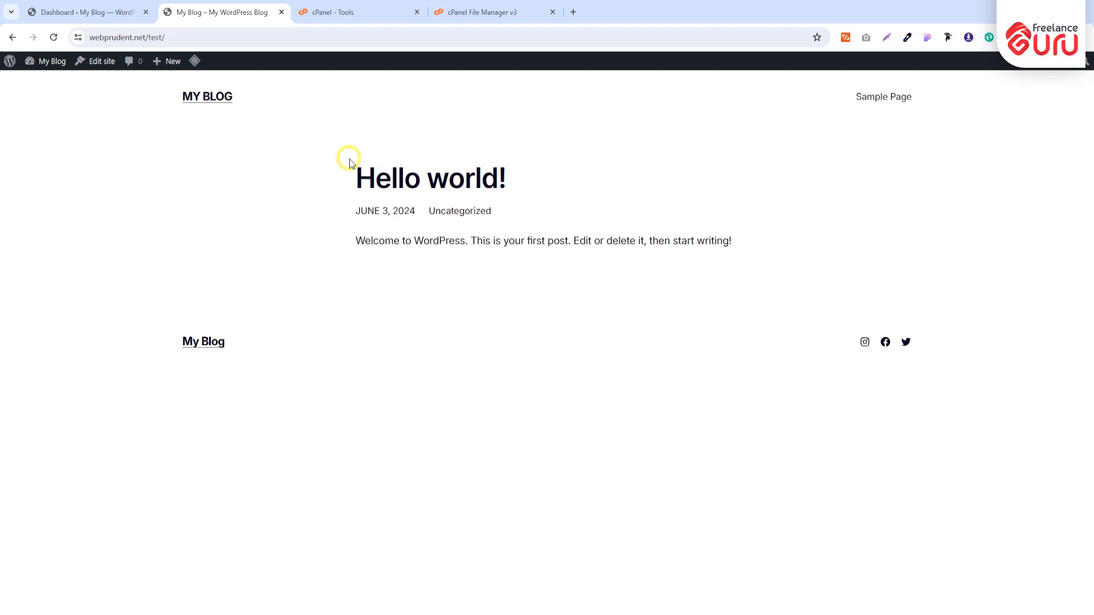
Step: Return to the File Manager and select the wp-admin and wp-includes folders together
{"action": "left_click", "coordinate": [467, 12]}
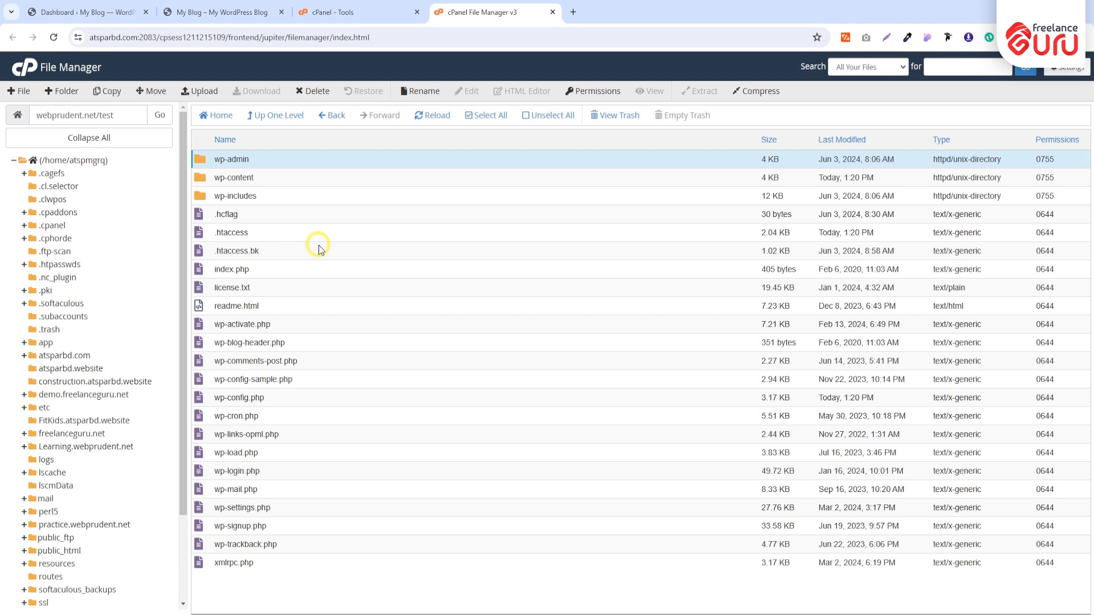
{"action": "left_click", "coordinate": [196, 197], "text": "ctrl"}
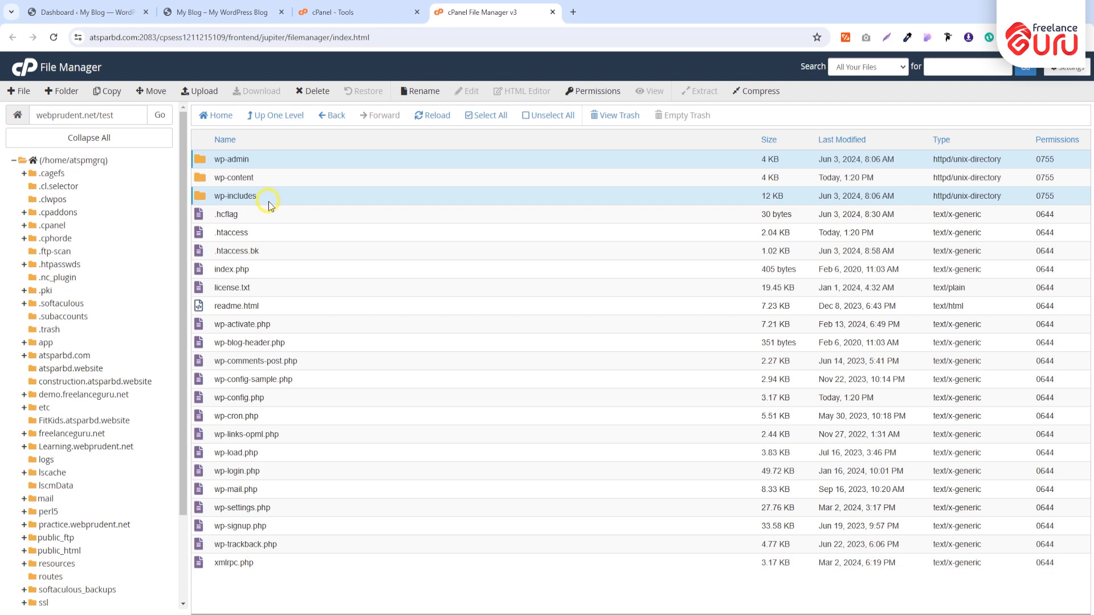
Step: Open wordpress.org in a new browser tab
{"action": "left_click", "coordinate": [576, 10]}
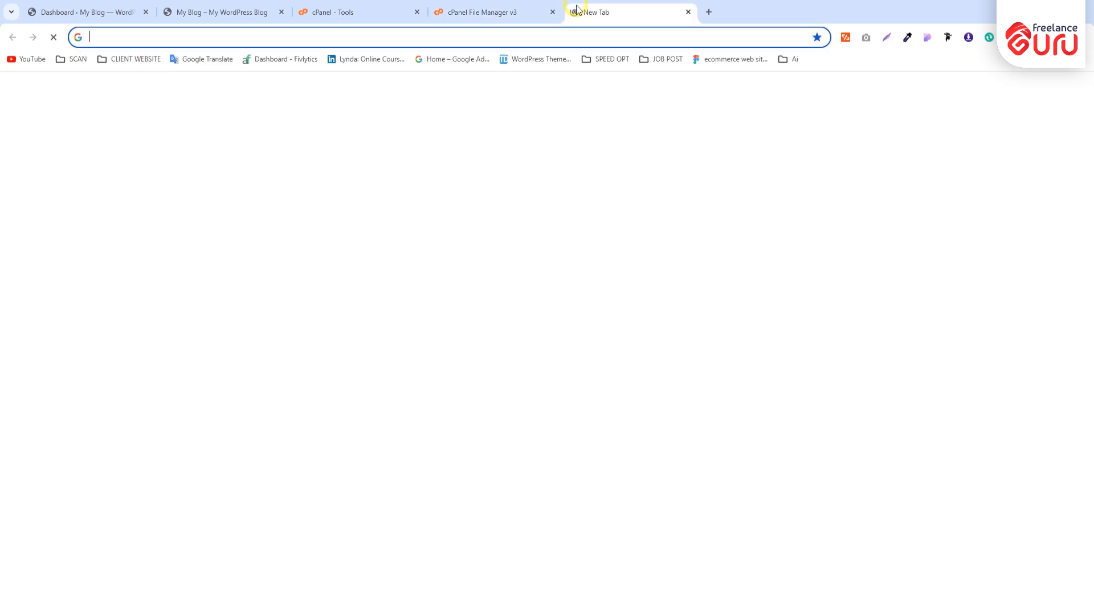
{"action": "type", "text": "wordpress.og"}
{"action": "key", "text": "BackSpace"}
{"action": "type", "text": "rg"}
{"action": "key", "text": "Return"}
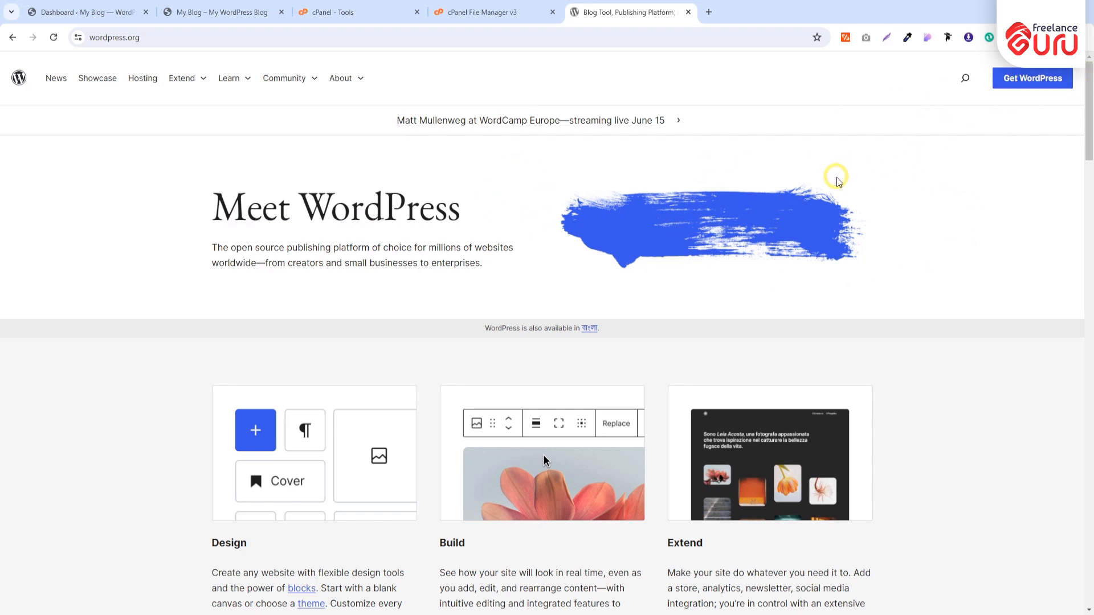
Step: Find the Get WordPress page on the site and start downloading WordPress 6.5.4
{"action": "scroll", "coordinate": [781, 176], "scroll_direction": "down", "scroll_amount": 5}
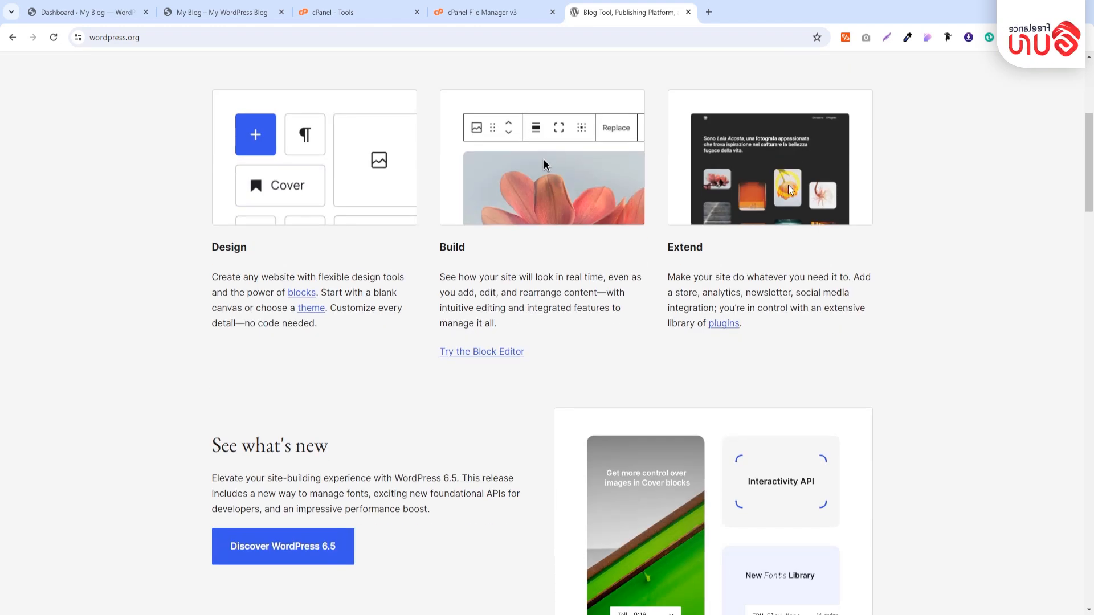
{"action": "scroll", "coordinate": [971, 176], "scroll_direction": "up", "scroll_amount": 5}
{"action": "scroll", "coordinate": [845, 313], "scroll_direction": "down", "scroll_amount": 5}
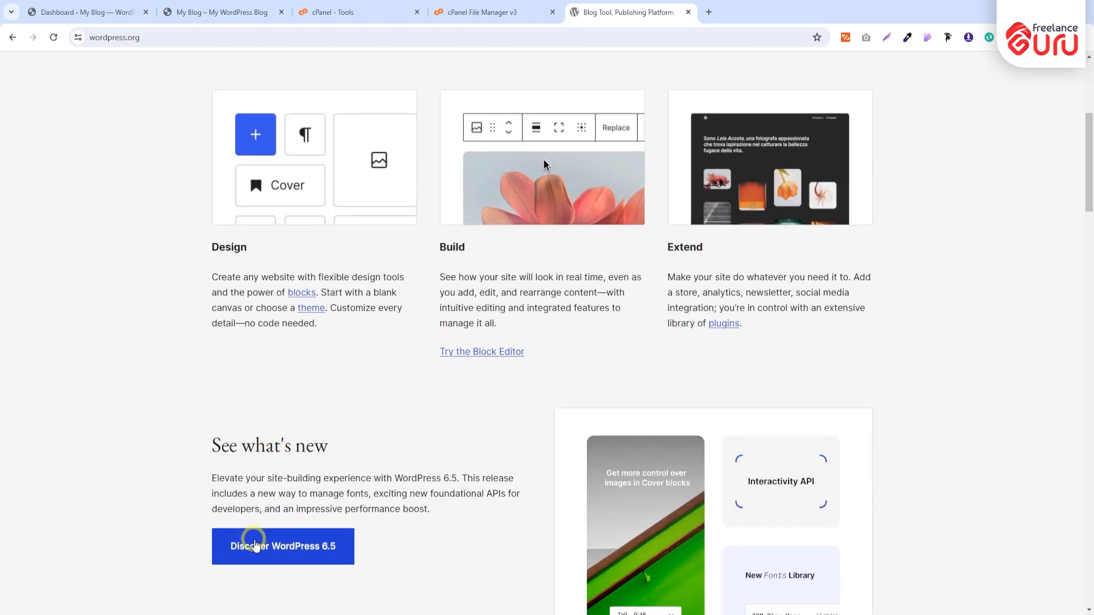
{"action": "scroll", "coordinate": [844, 312], "scroll_direction": "up", "scroll_amount": 5}
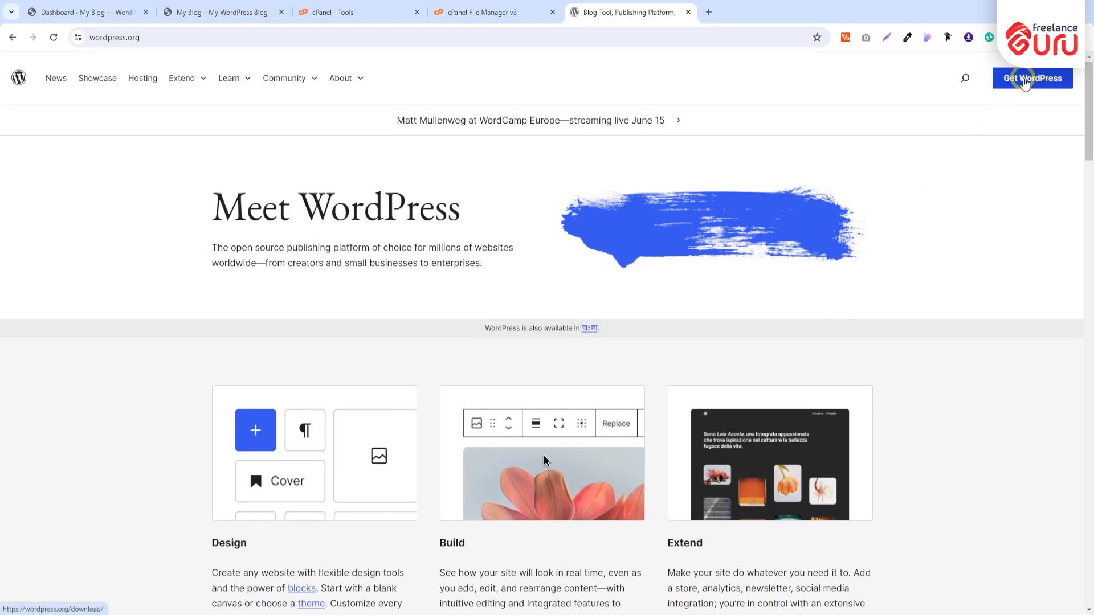
{"action": "left_click", "coordinate": [1023, 81]}
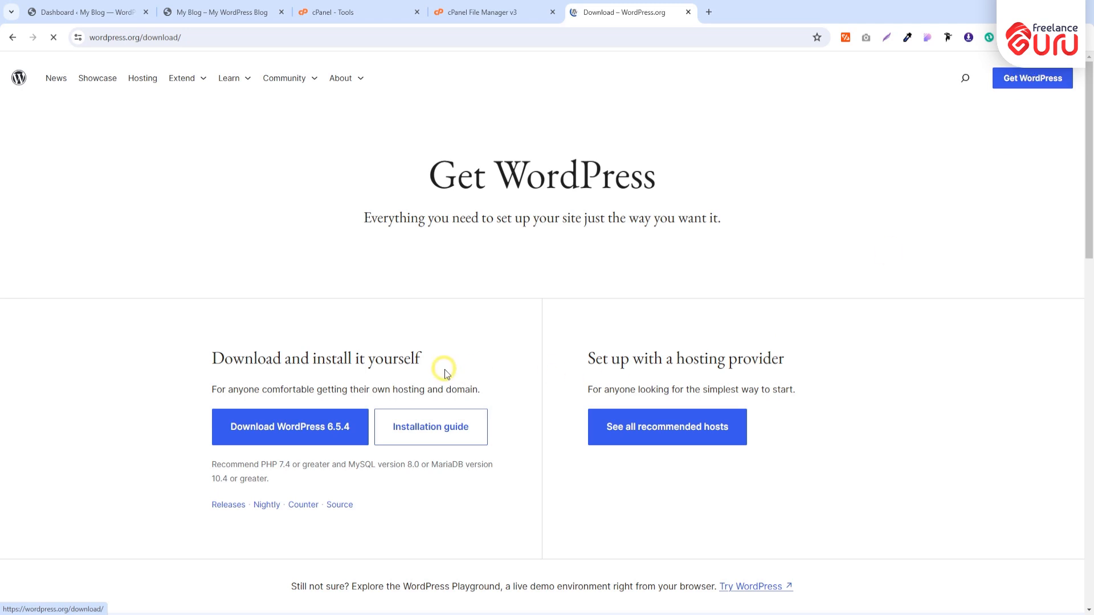
{"action": "left_click", "coordinate": [314, 425]}
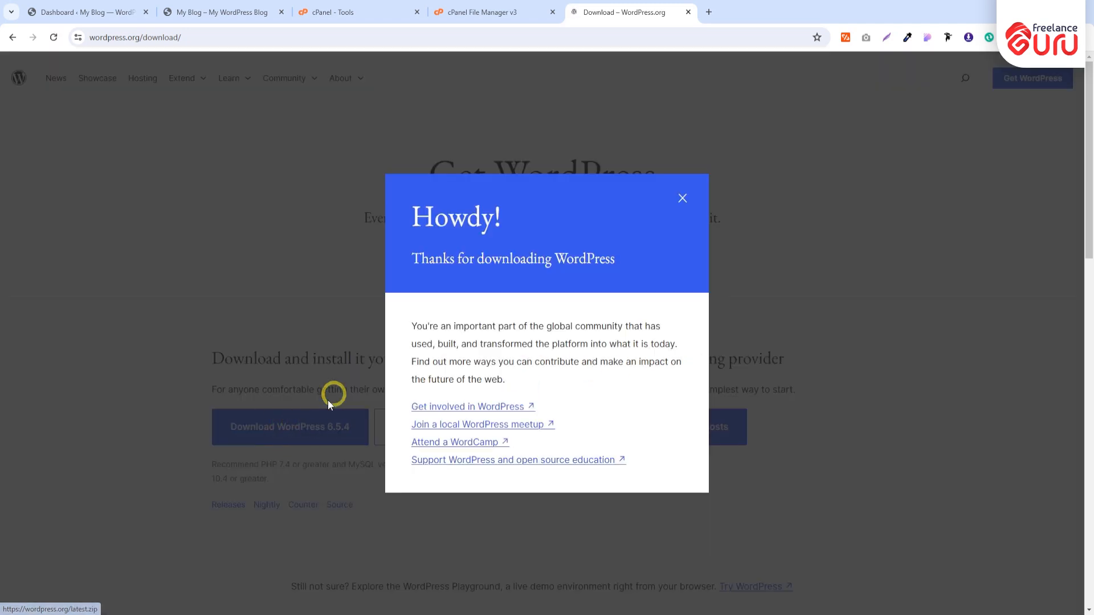
Step: Pause the wordpress-6.5.4.zip download and dismiss the thank-you message
{"action": "left_click", "coordinate": [1040, 37]}
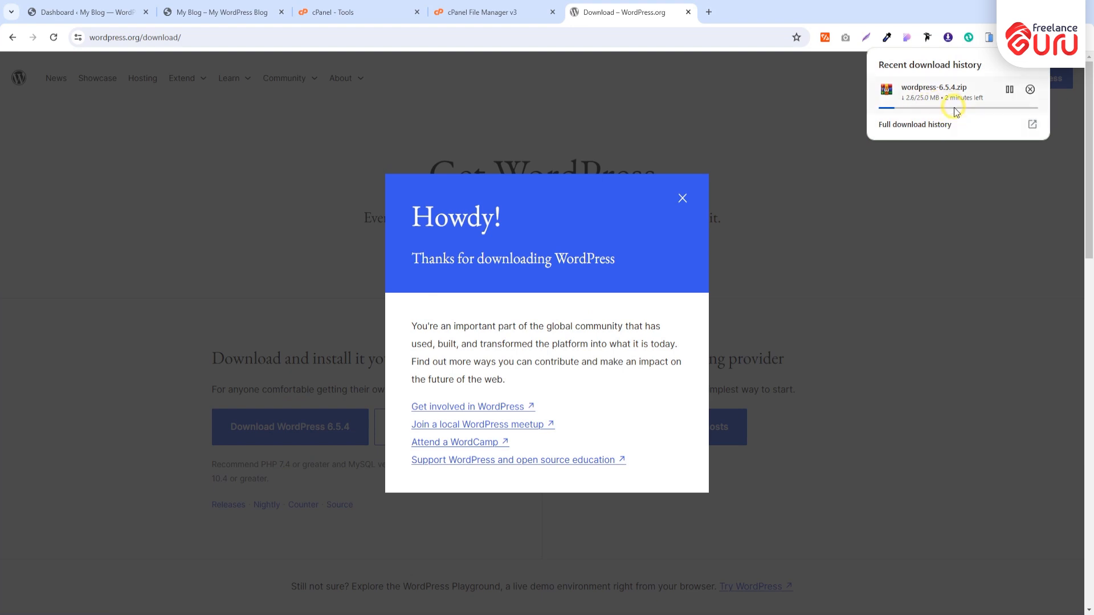
{"action": "left_click", "coordinate": [1004, 91]}
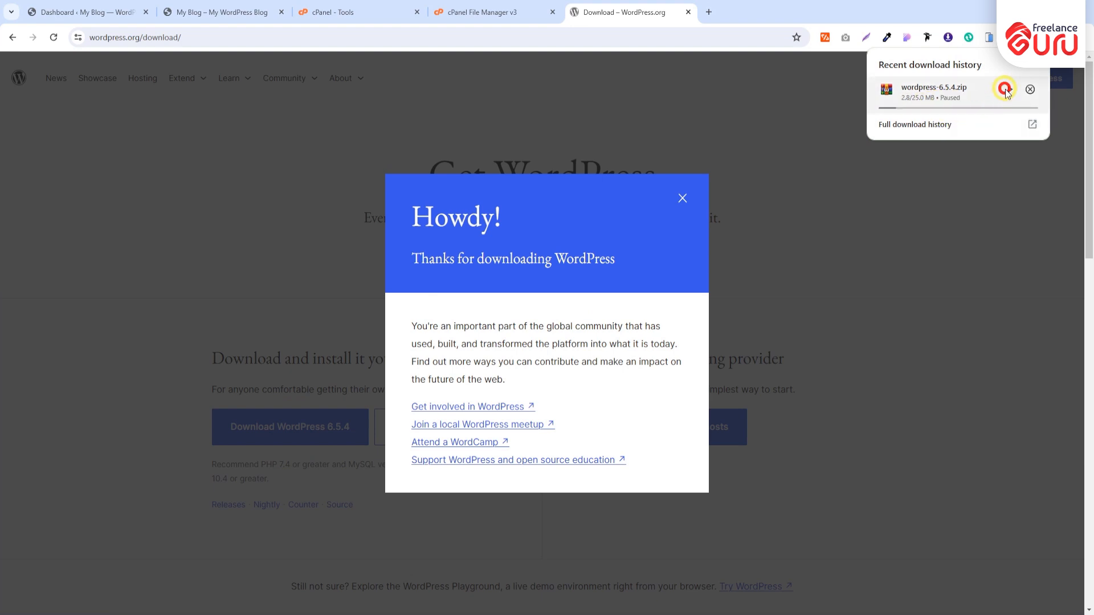
{"action": "left_click", "coordinate": [1034, 69]}
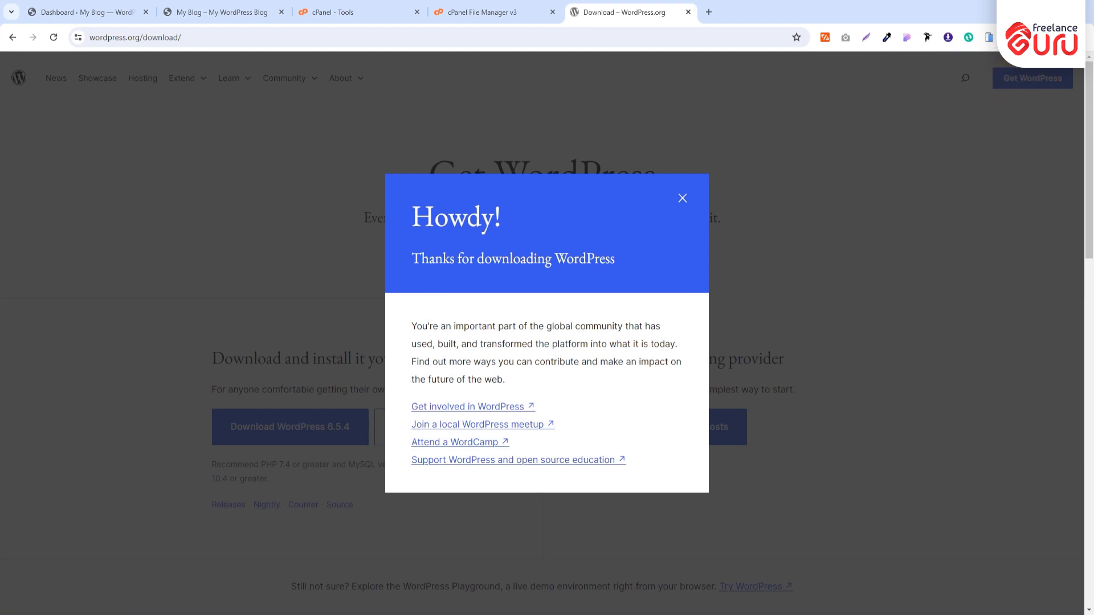
{"action": "left_click", "coordinate": [682, 198]}
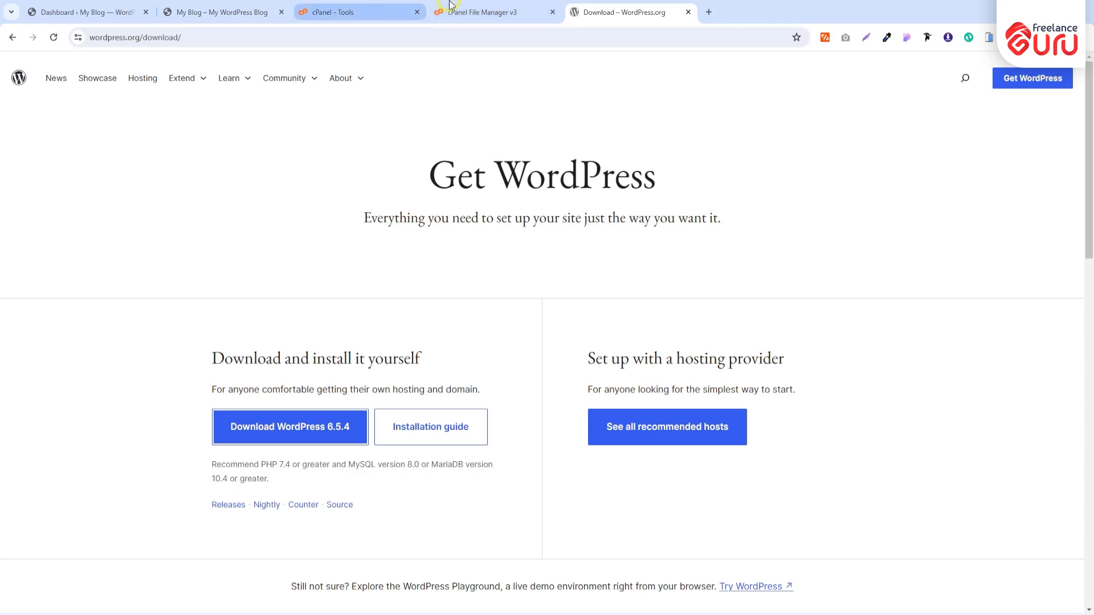
Step: Go back to the File Manager, select wp-admin and wp-includes one after the other, and open the file upload page for the test directory
{"action": "left_click", "coordinate": [481, 12]}
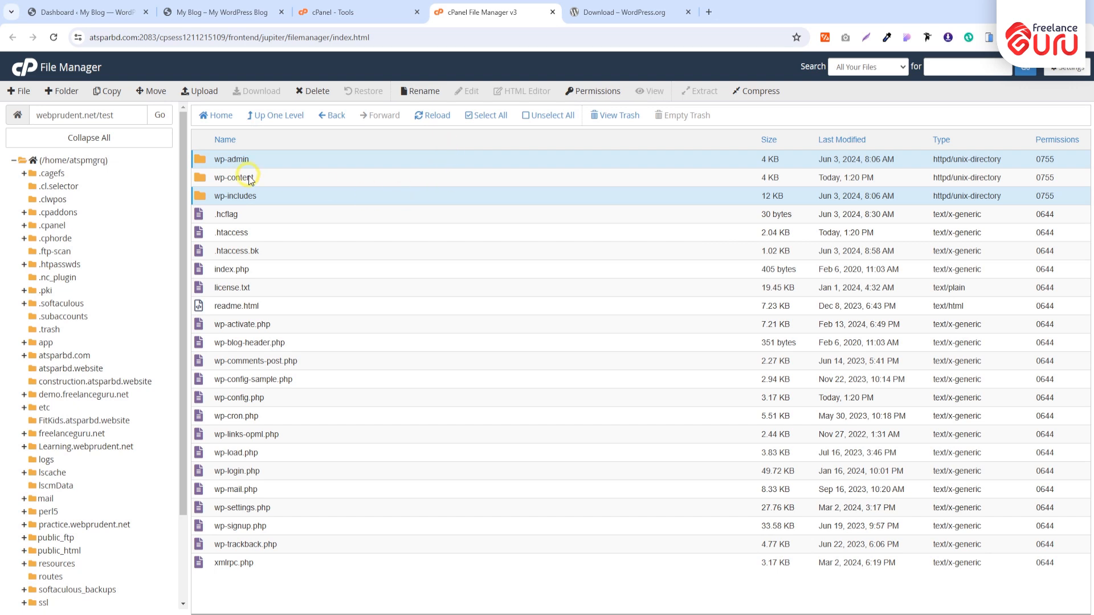
{"action": "left_click", "coordinate": [209, 164]}
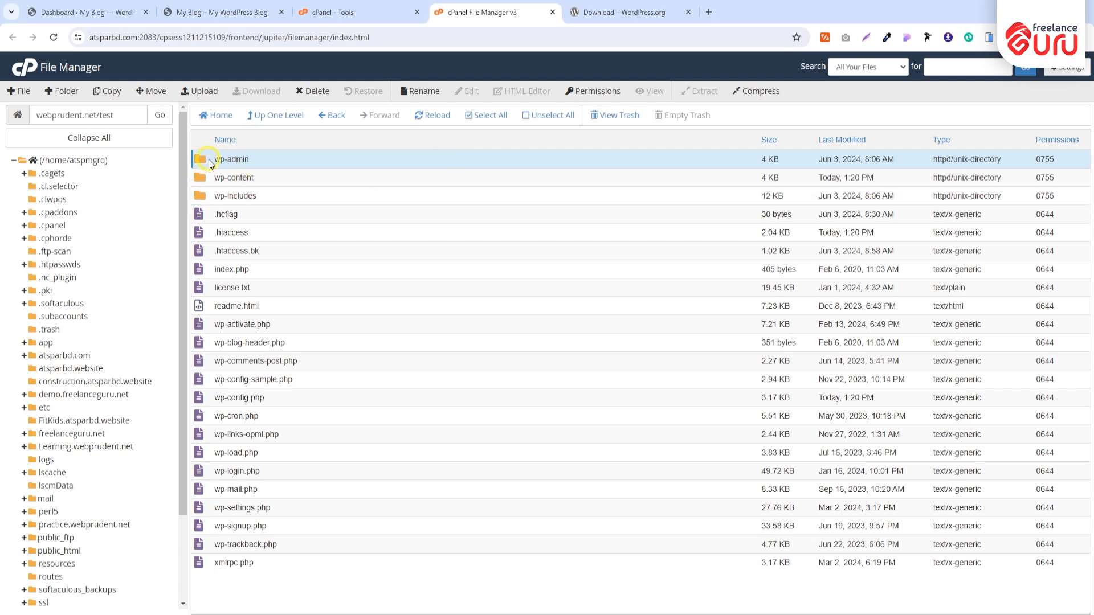
{"action": "left_click", "coordinate": [218, 196]}
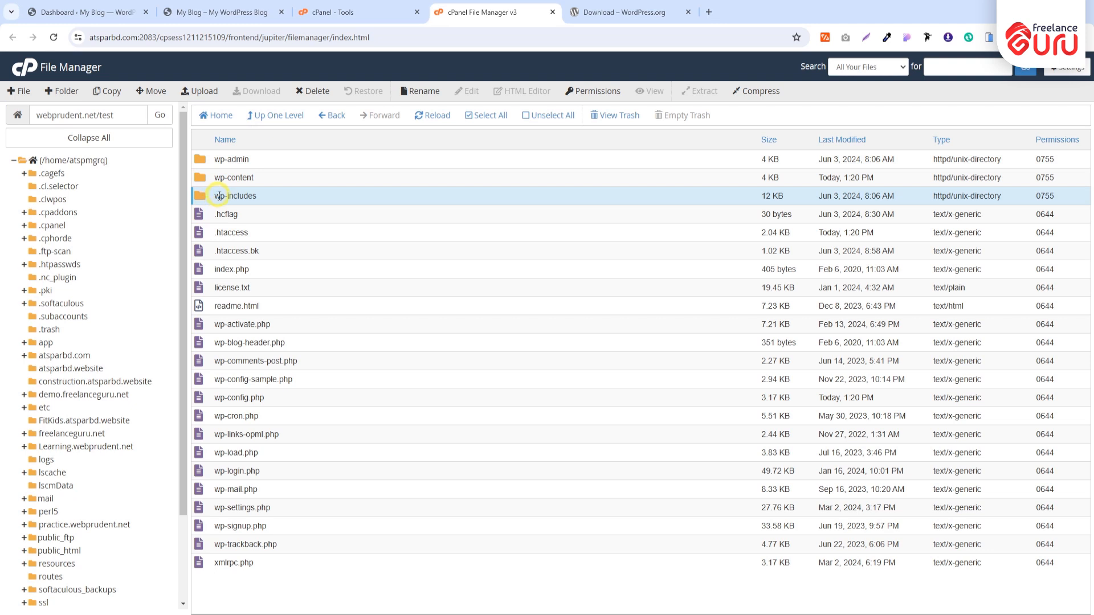
{"action": "left_click", "coordinate": [200, 91]}
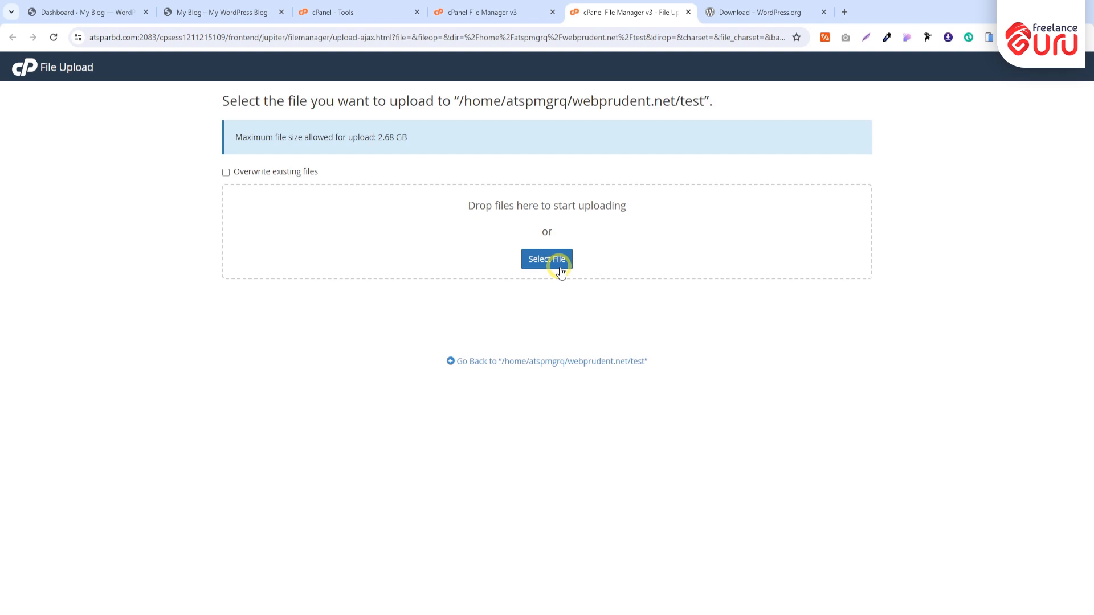
Step: Switch back to the blog's front page without uploading any files
{"action": "left_click", "coordinate": [365, 12]}
{"action": "left_click", "coordinate": [245, 12]}
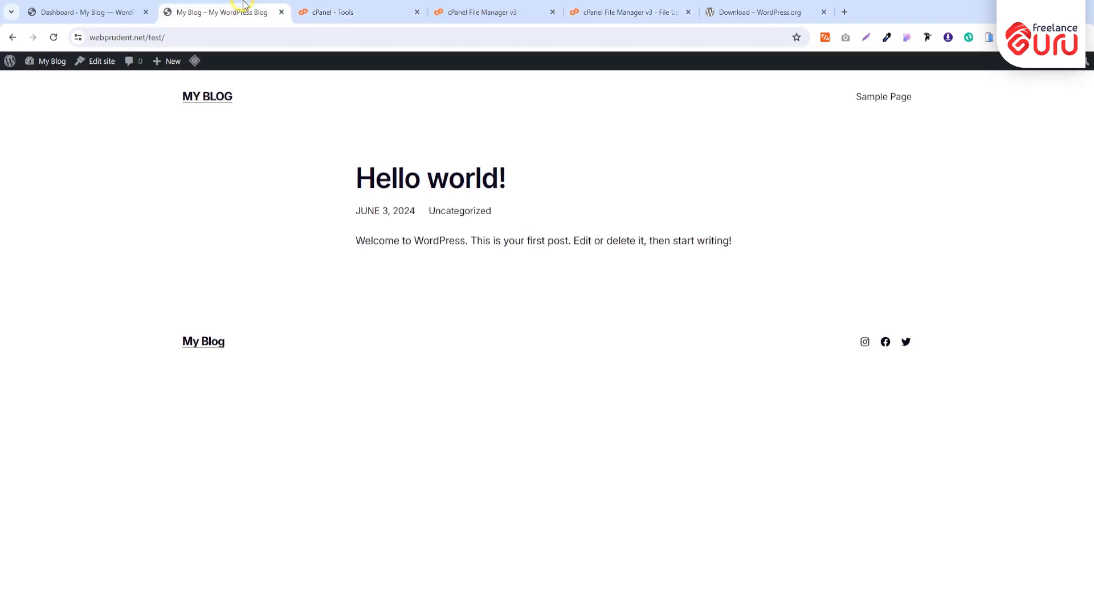